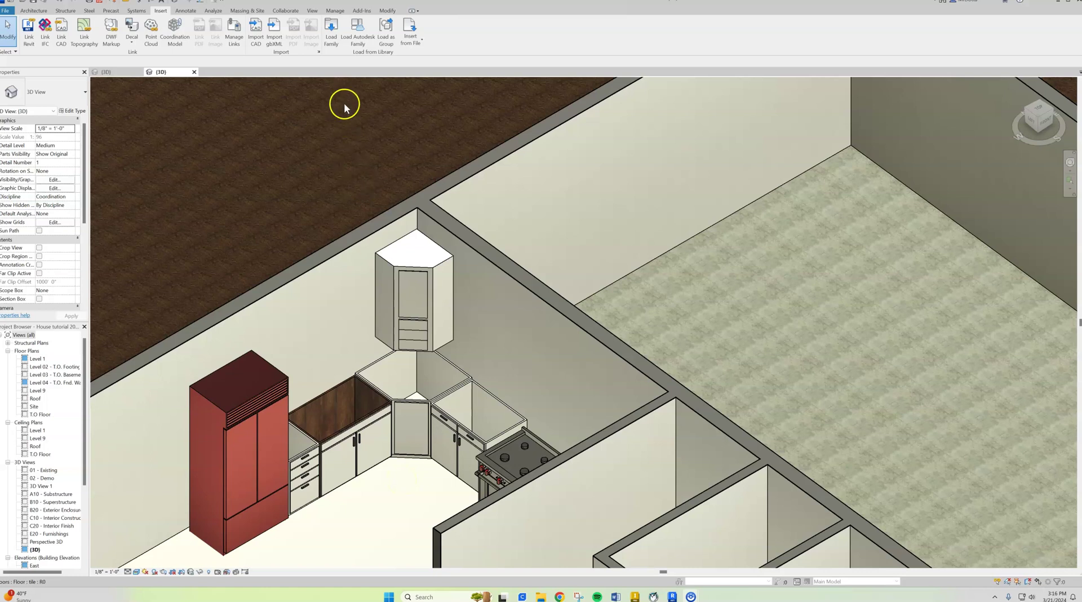
Load the Counter Top-L Shaped w Sink Hole 2 family from the Casework/Counter Tops category of the Autodesk library
{"action": "left_click", "coordinate": [359, 41]}
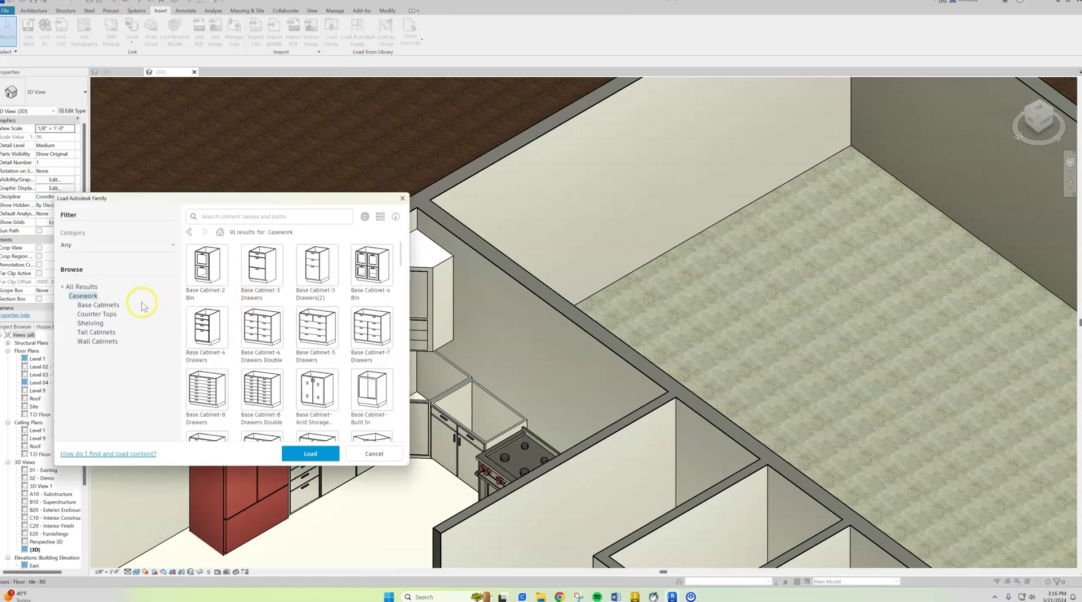
{"action": "left_click", "coordinate": [91, 313]}
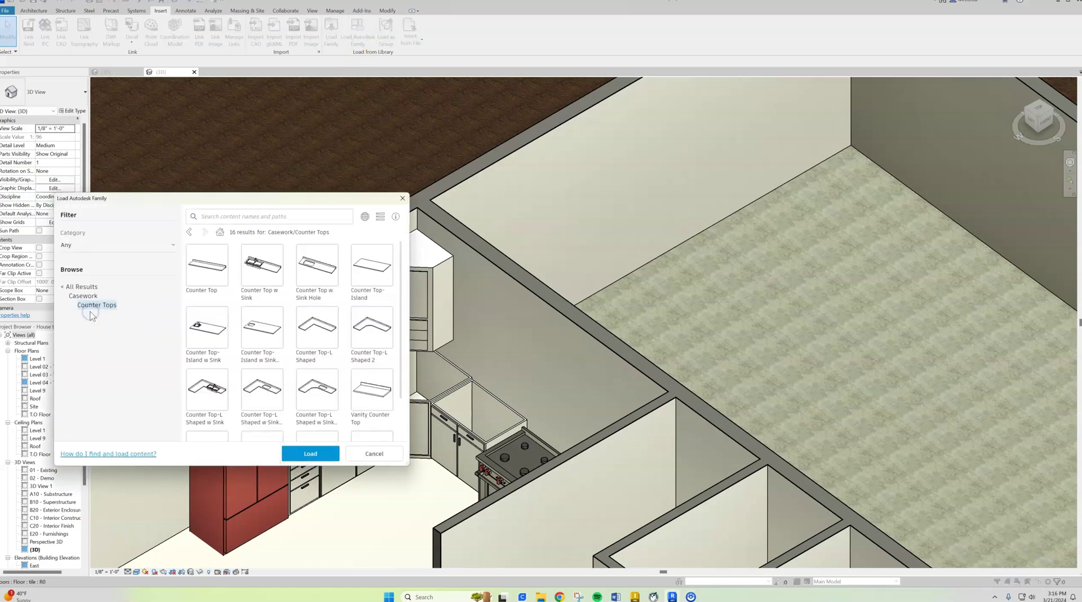
{"action": "left_click", "coordinate": [526, 306]}
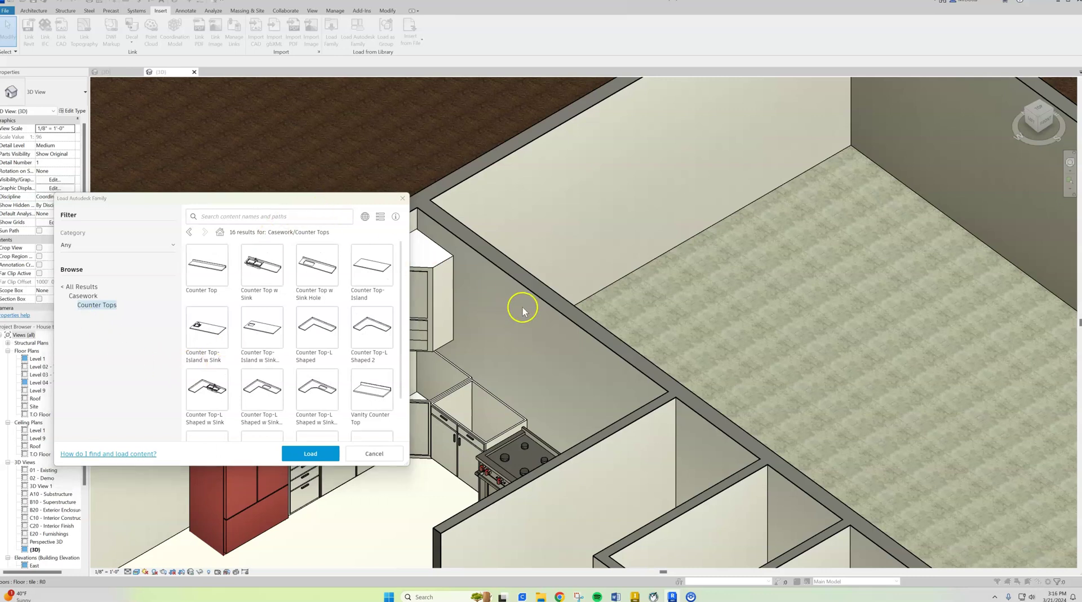
{"action": "left_click_drag", "start_coordinate": [353, 198], "coordinate": [844, 136]}
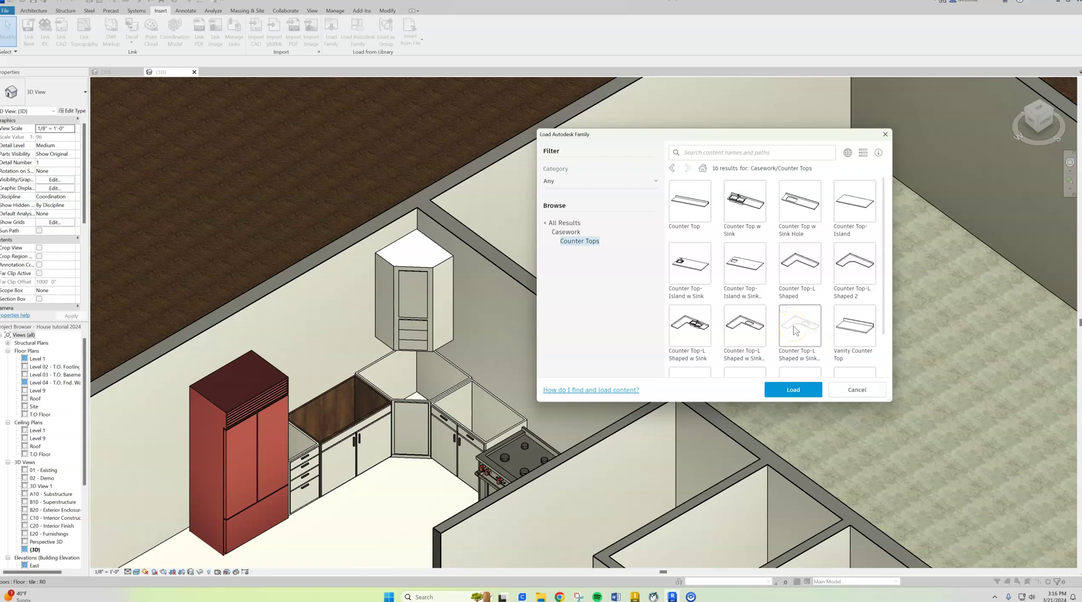
{"action": "left_click", "coordinate": [796, 330]}
{"action": "left_click", "coordinate": [792, 390]}
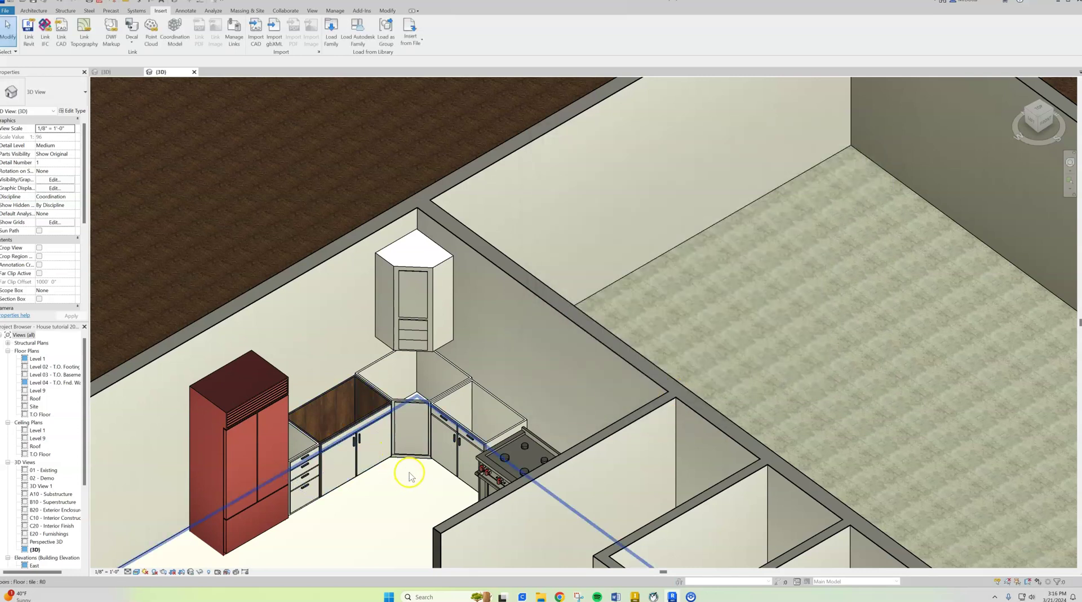
{"action": "scroll", "coordinate": [409, 475], "scroll_direction": "down", "scroll_amount": 2}
{"action": "key", "text": "Escape"}
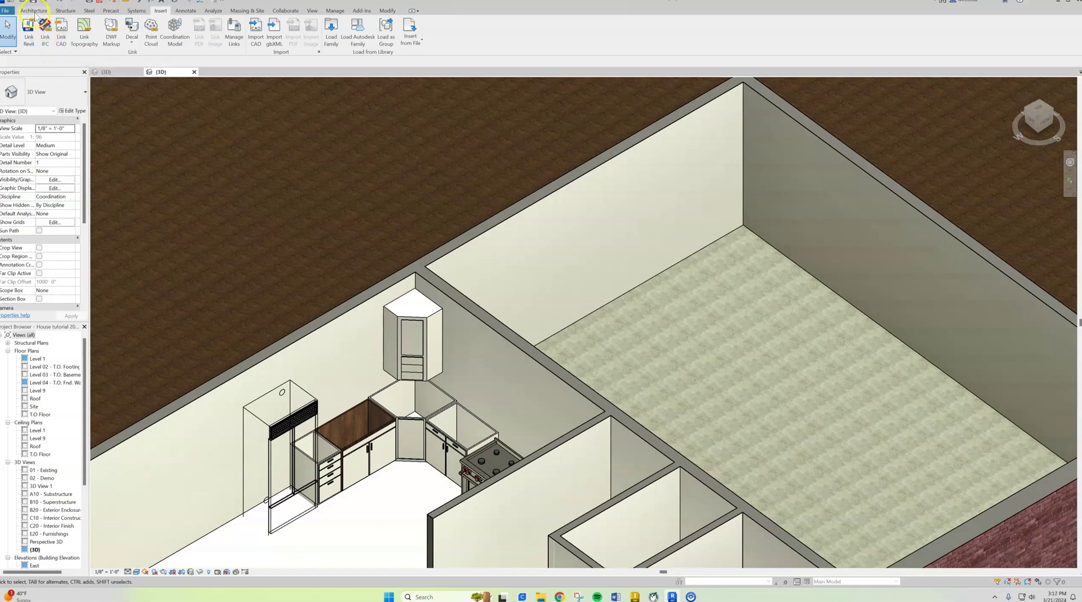
Place the L-shaped countertop component on the kitchen floor in front of the cabinets, rotated to match the cabinet corner
{"action": "left_click", "coordinate": [35, 10]}
{"action": "left_click", "coordinate": [100, 28]}
{"action": "scroll", "coordinate": [376, 282], "scroll_direction": "up", "scroll_amount": 3}
{"action": "scroll", "coordinate": [398, 332], "scroll_direction": "down", "scroll_amount": 2}
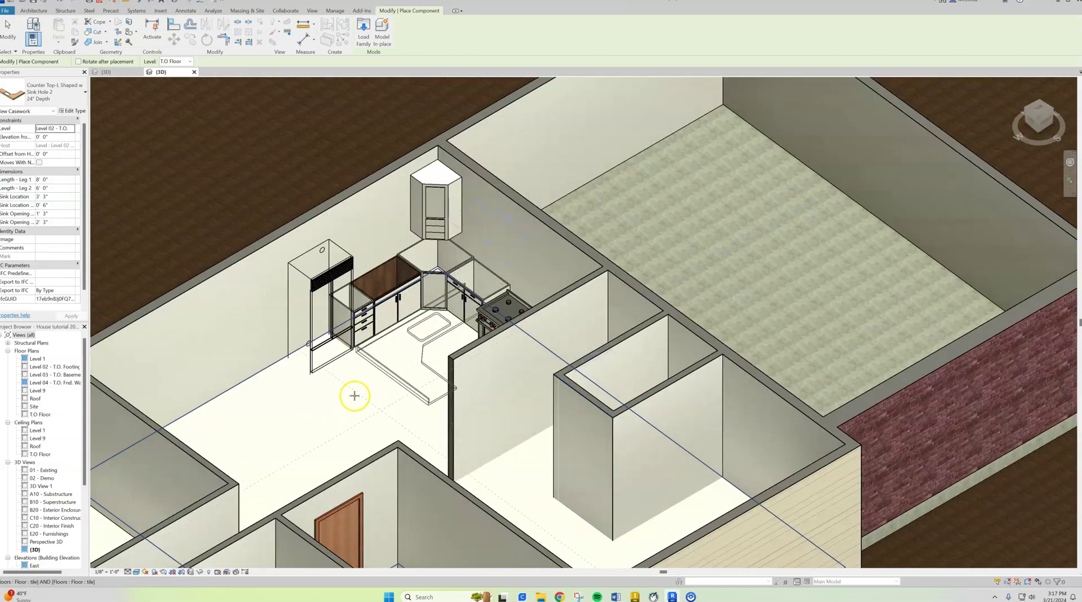
{"action": "scroll", "coordinate": [354, 401], "scroll_direction": "up", "scroll_amount": 2}
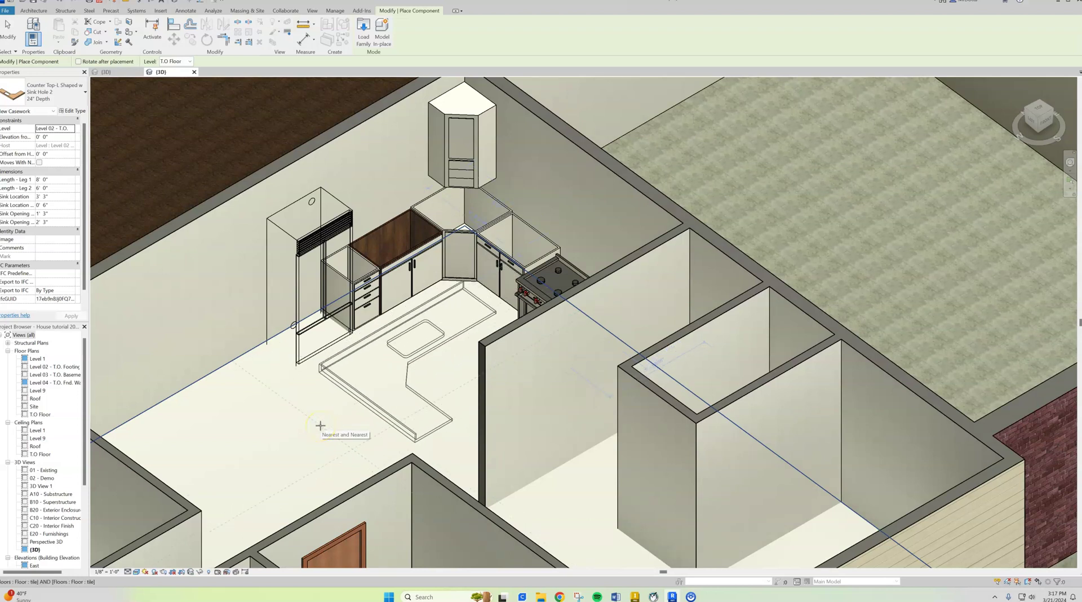
{"action": "key", "text": "space"}
{"action": "key", "text": "space"}
{"action": "key", "text": "space"}
{"action": "key", "text": "space"}
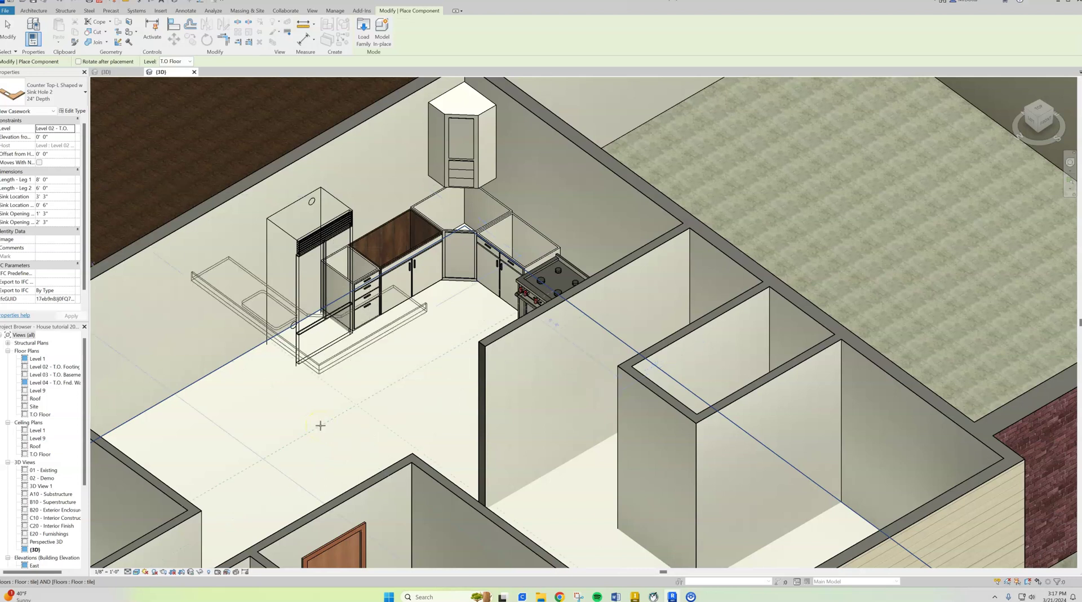
{"action": "key", "text": "space"}
{"action": "key", "text": "space"}
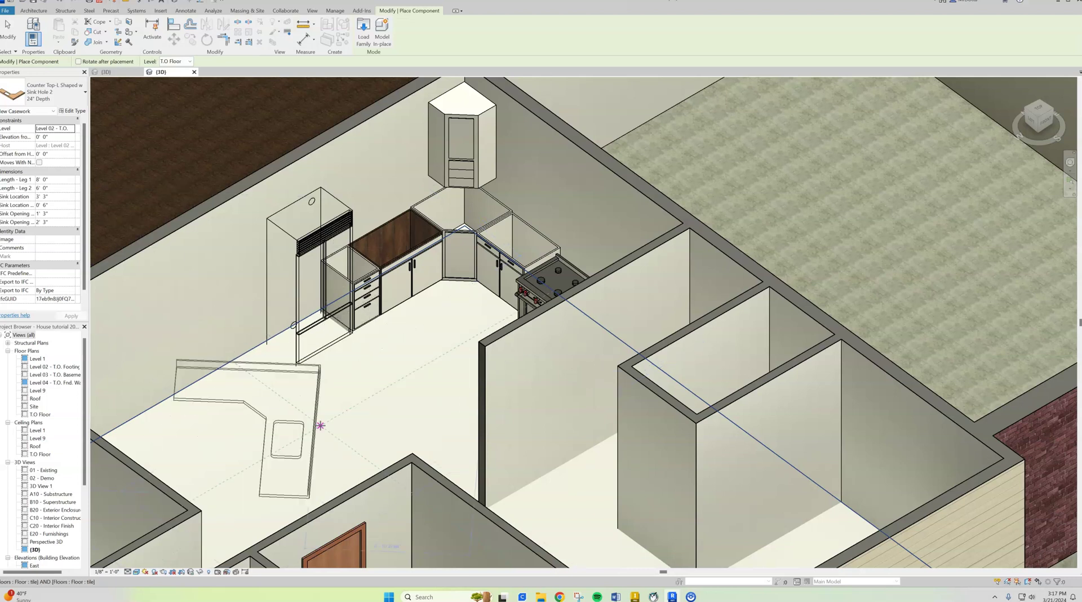
{"action": "left_click", "coordinate": [381, 375]}
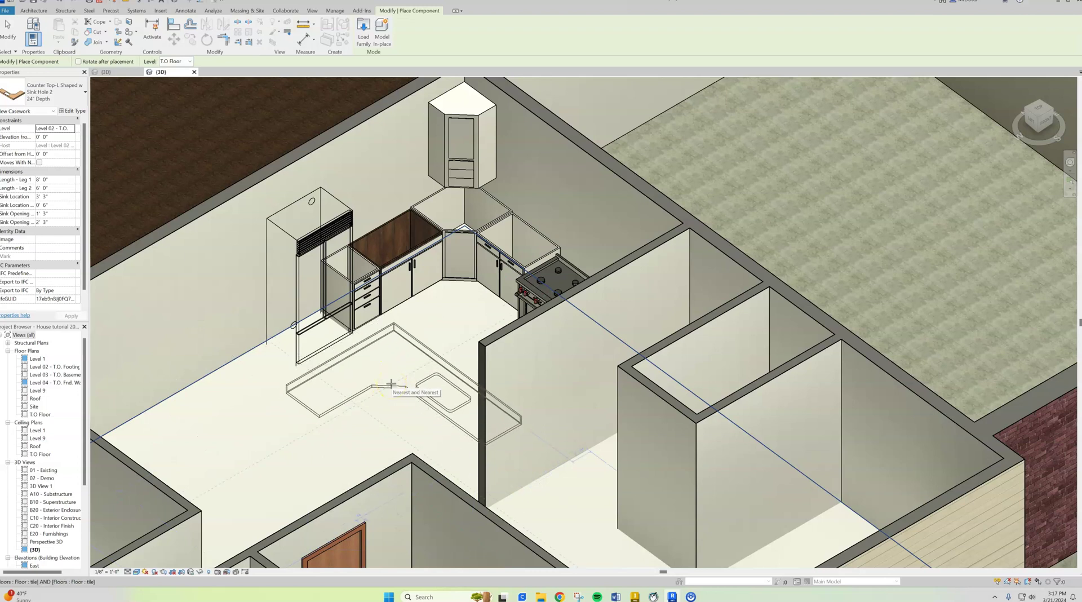
{"action": "left_click", "coordinate": [456, 239]}
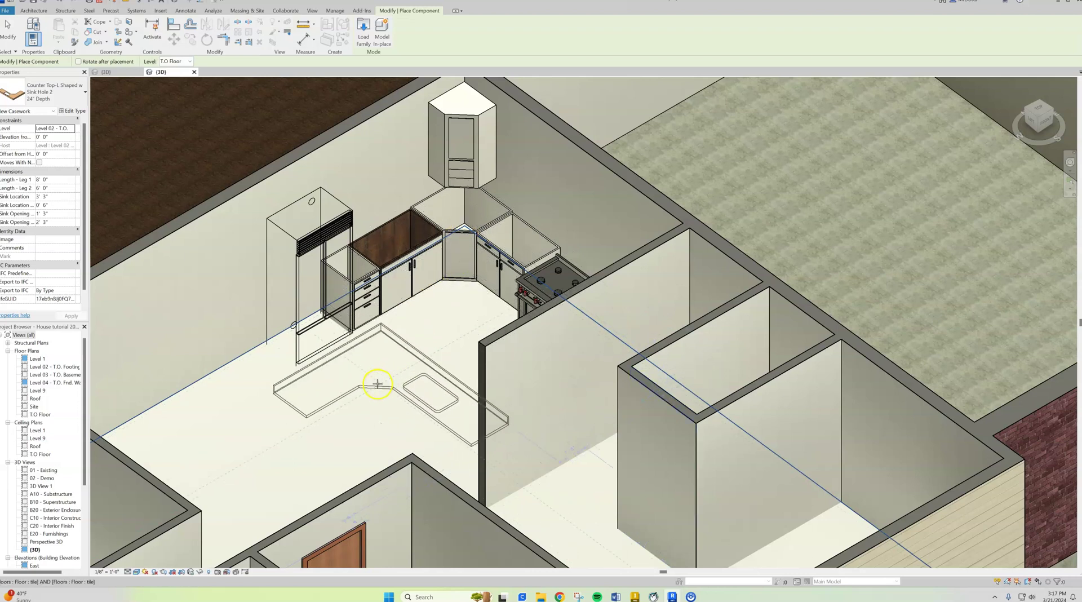
{"action": "left_click", "coordinate": [377, 382]}
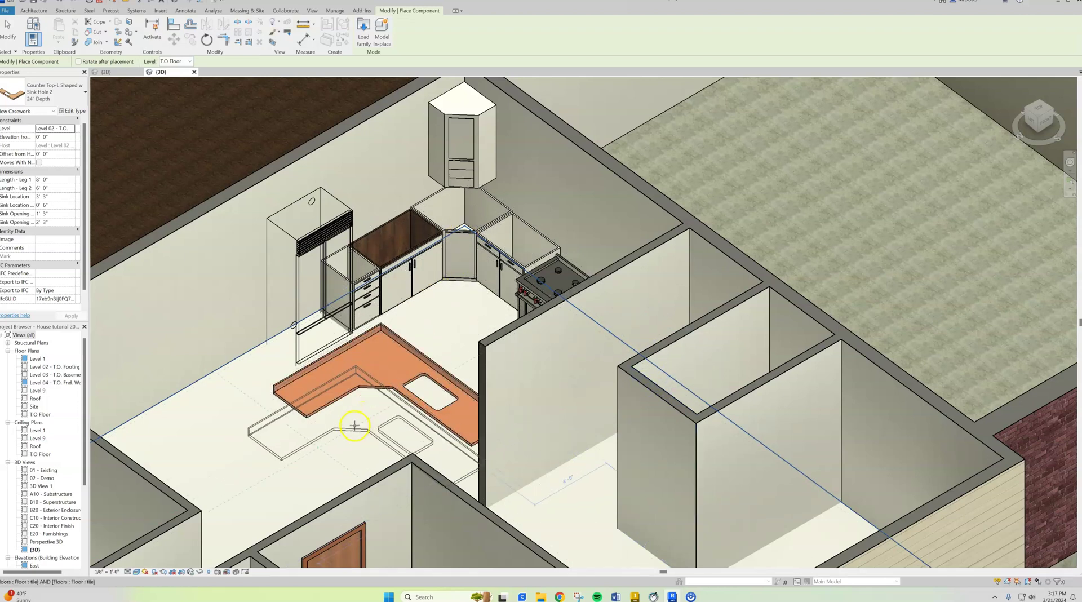
{"action": "key", "text": "Escape"}
{"action": "key", "text": "Escape"}
Open the placed L-shaped countertop's family for editing
{"action": "scroll", "coordinate": [355, 428], "scroll_direction": "up", "scroll_amount": 3}
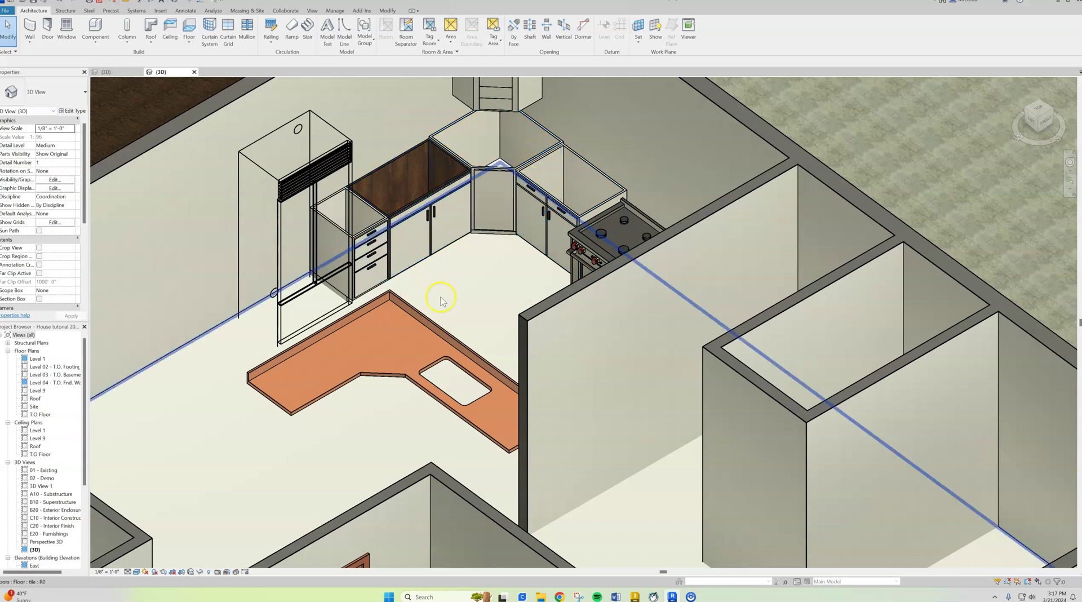
{"action": "left_click", "coordinate": [406, 375]}
{"action": "double_click", "coordinate": [406, 376]}
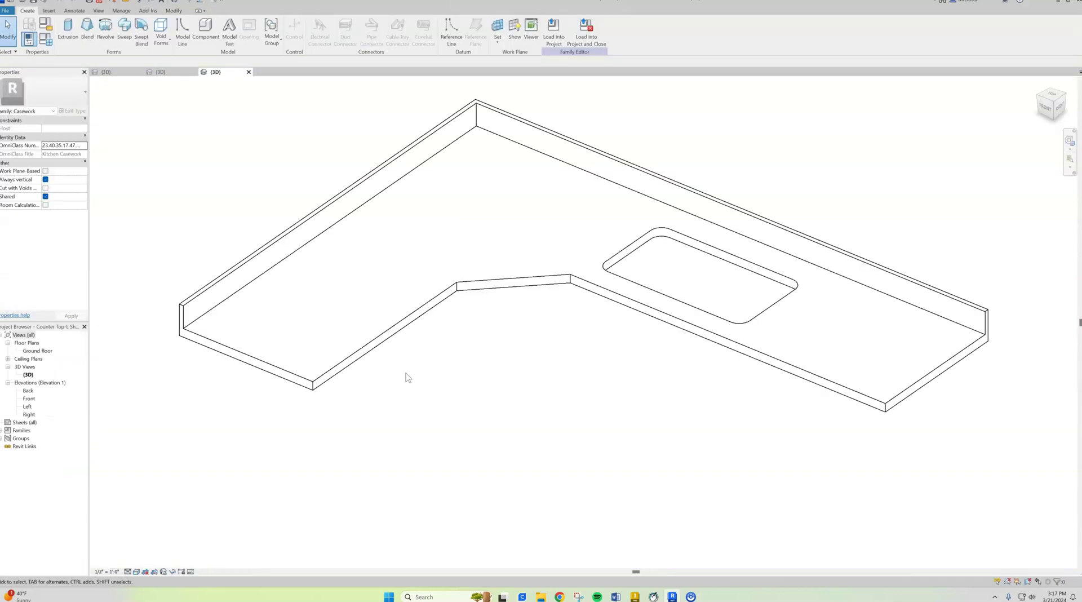
{"action": "scroll", "coordinate": [440, 366], "scroll_direction": "down", "scroll_amount": 2}
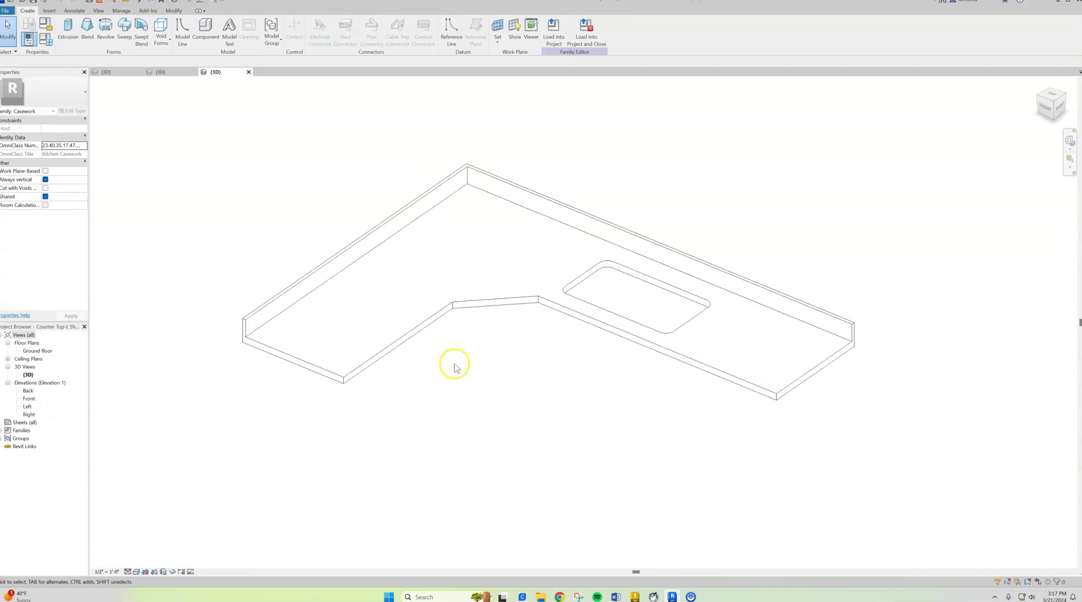
Shorten the countertop slab's sink-side leg to about 7' 3", removing the constraints that block the change
{"action": "left_click", "coordinate": [666, 357]}
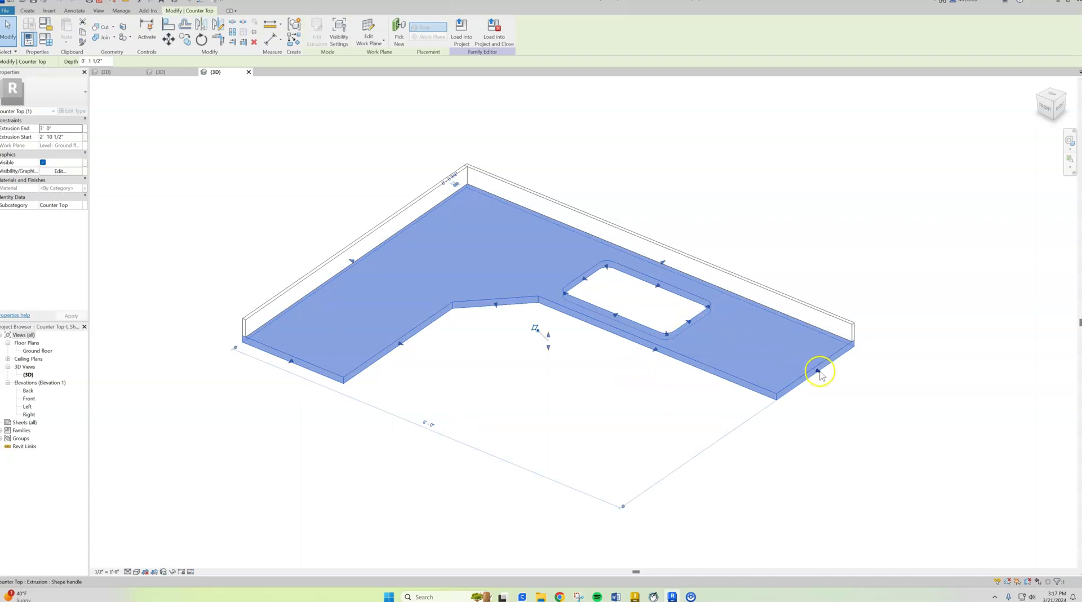
{"action": "scroll", "coordinate": [820, 372], "scroll_direction": "down", "scroll_amount": 1}
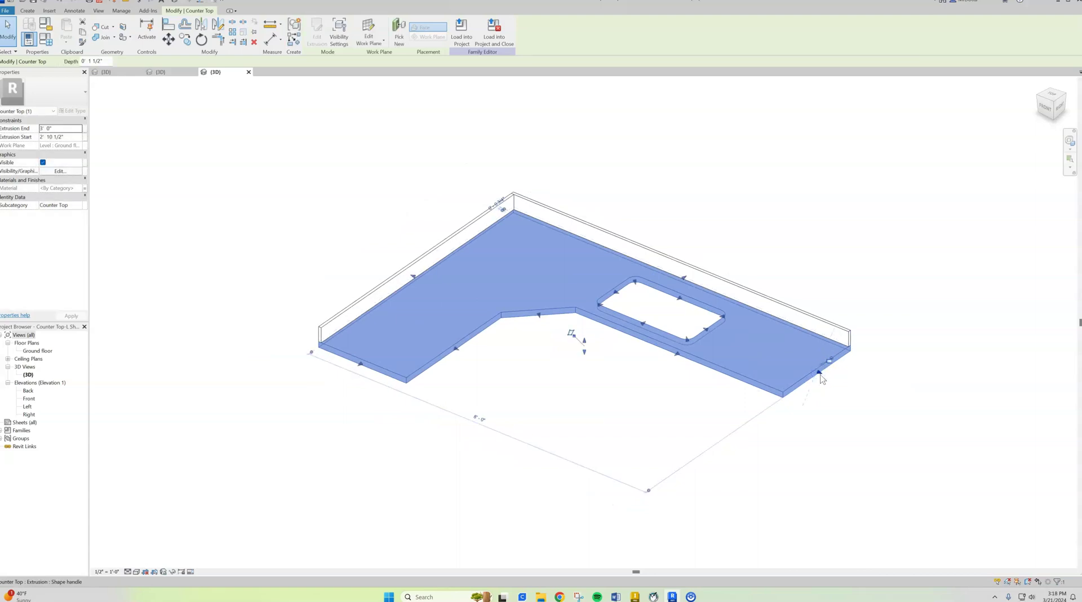
{"action": "left_click_drag", "start_coordinate": [820, 375], "coordinate": [820, 374]}
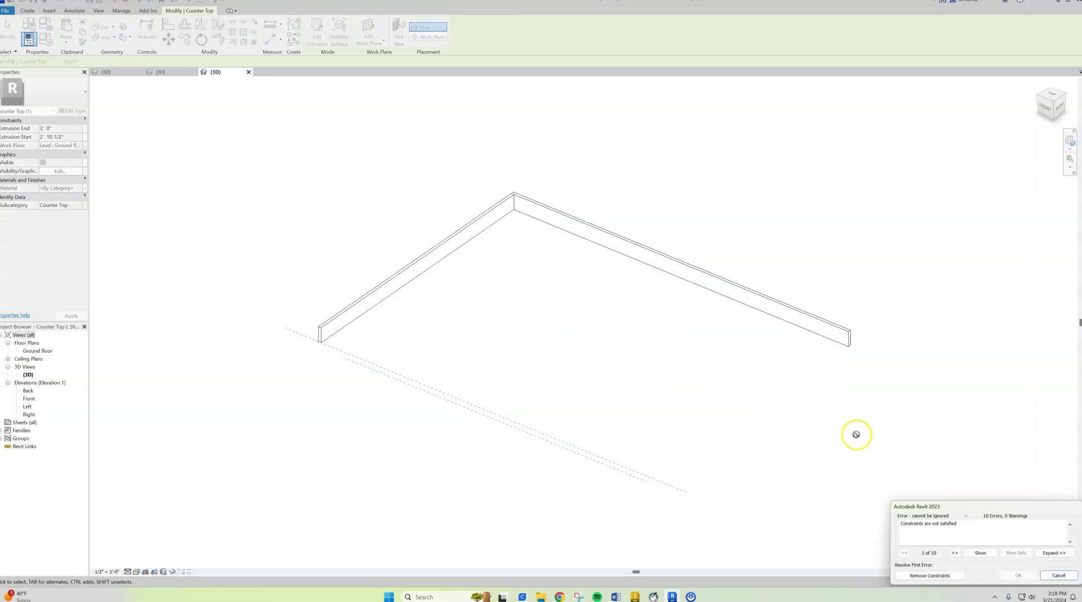
{"action": "left_click", "coordinate": [933, 575]}
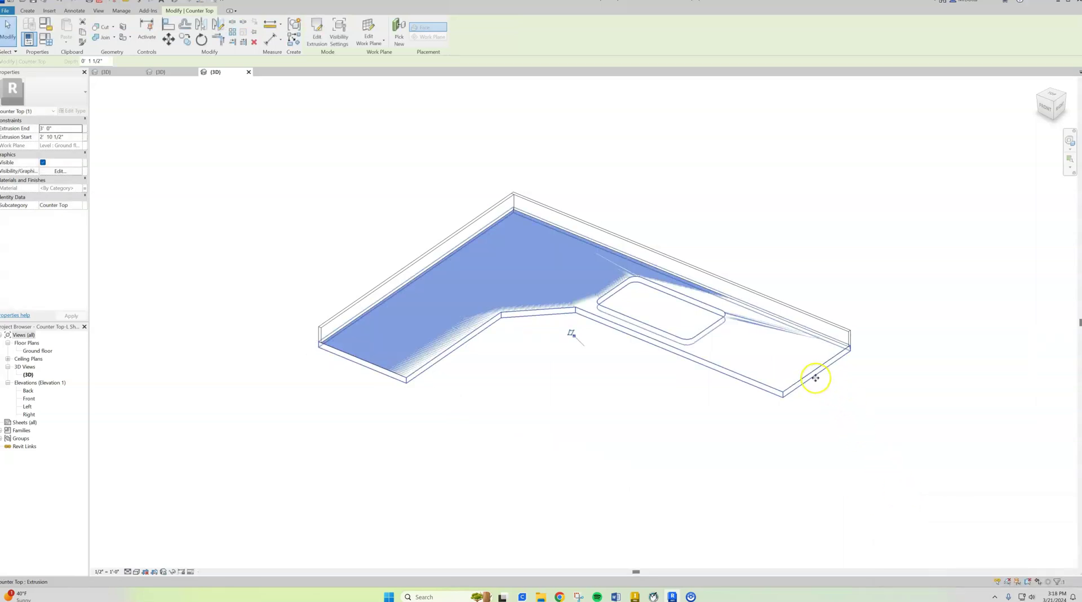
{"action": "left_click", "coordinate": [857, 410]}
{"action": "left_click", "coordinate": [819, 374]}
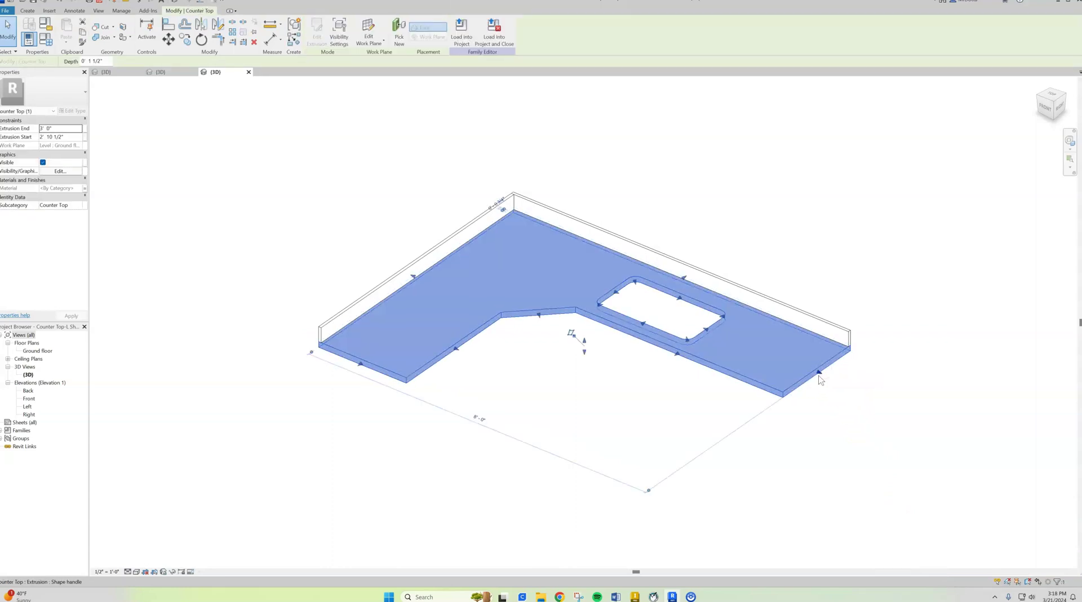
{"action": "left_click_drag", "start_coordinate": [820, 374], "coordinate": [784, 349]}
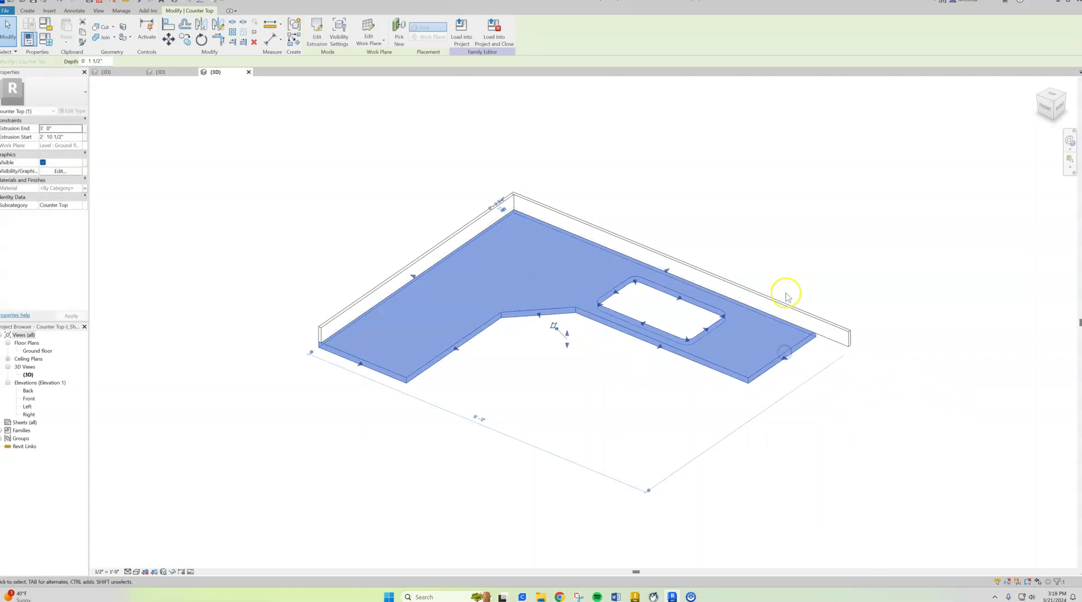
Shorten the backsplash along the sink-side leg to align with the slab's end, removing its conflicting constraints
{"action": "left_click", "coordinate": [828, 320]}
{"action": "left_click_drag", "start_coordinate": [849, 336], "coordinate": [850, 336]}
{"action": "left_click", "coordinate": [922, 575]}
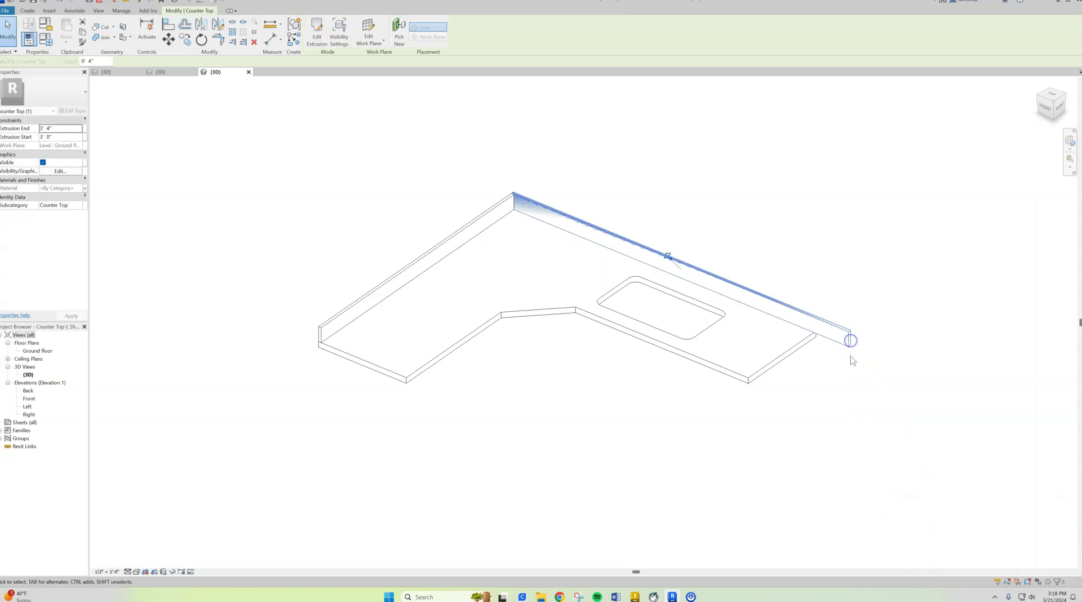
{"action": "left_click_drag", "start_coordinate": [850, 341], "coordinate": [817, 323]}
{"action": "left_click", "coordinate": [806, 401]}
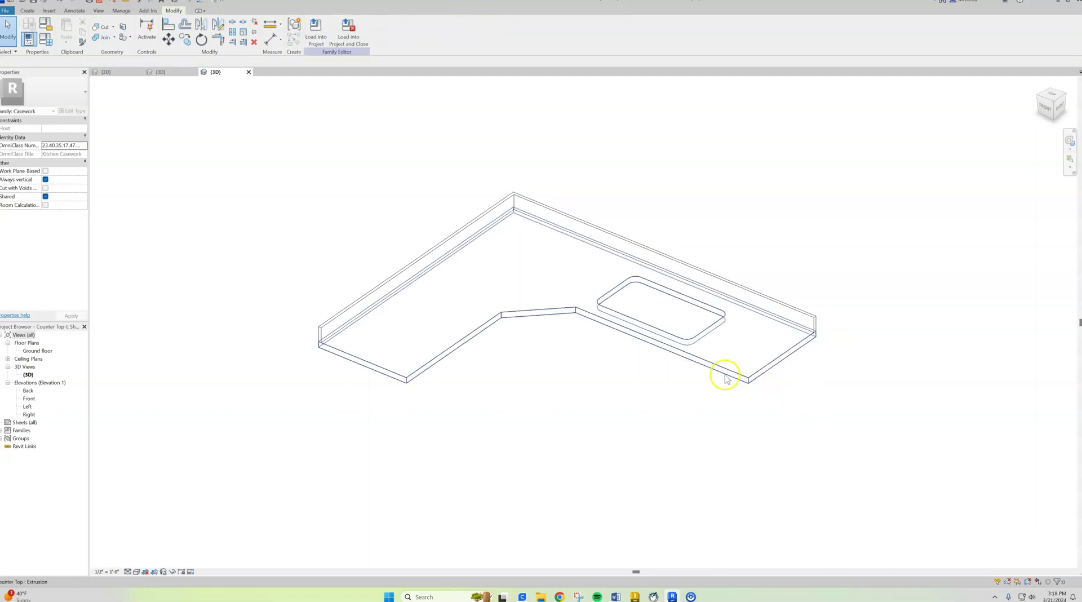
Shift the sink cutout toward the end of its countertop leg by moving both of its short edges
{"action": "left_click", "coordinate": [693, 339]}
{"action": "left_click", "coordinate": [704, 332]}
{"action": "left_click_drag", "start_coordinate": [703, 332], "coordinate": [752, 350]}
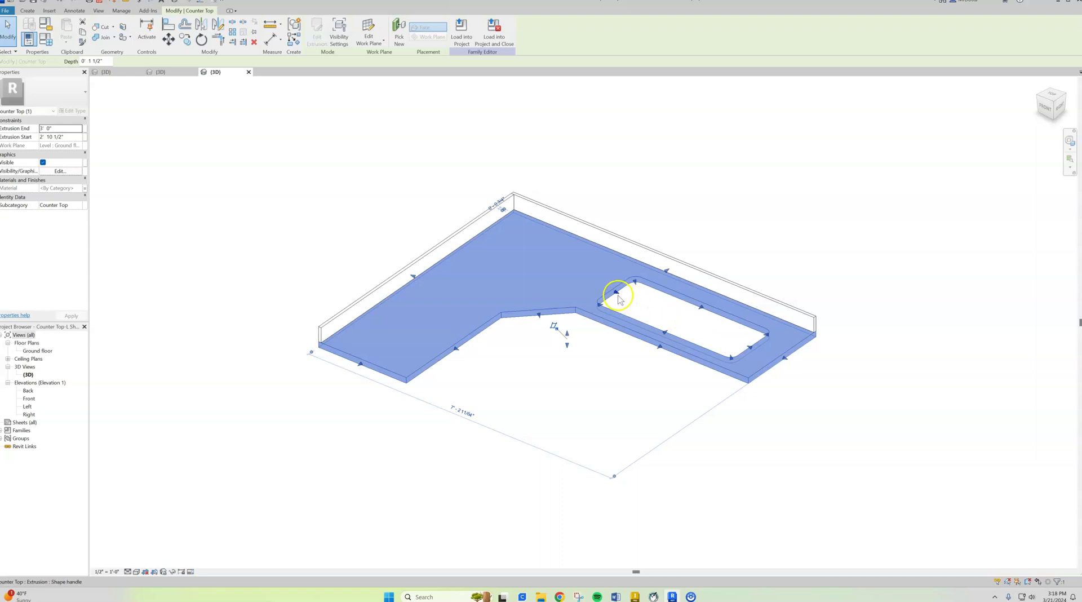
{"action": "left_click_drag", "start_coordinate": [618, 295], "coordinate": [668, 316]}
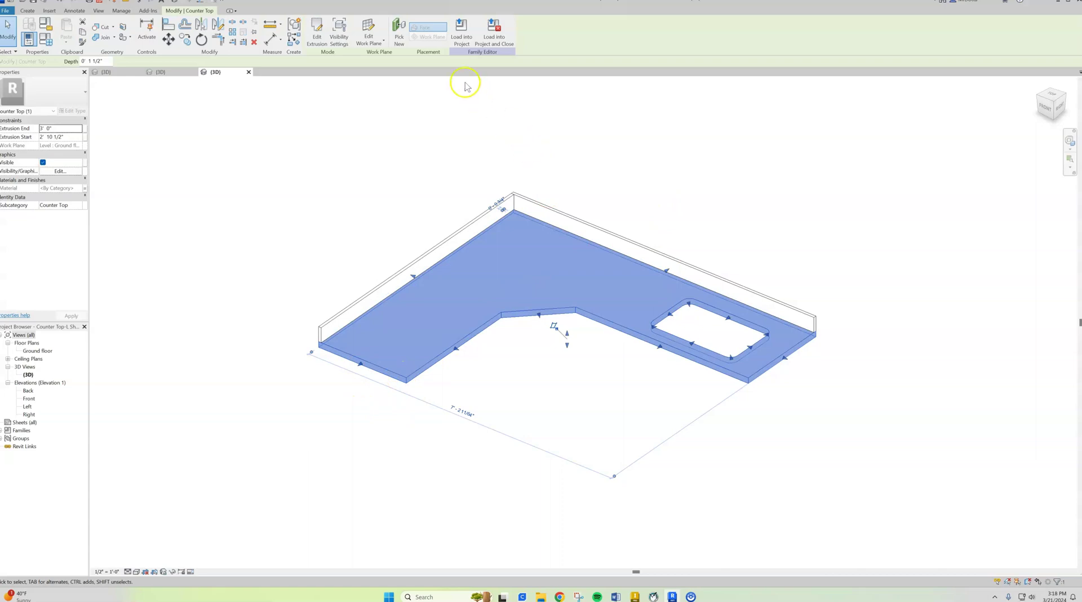
Load the edited countertop family into the House tutorial 2024 project, overwriting the existing version
{"action": "left_click", "coordinate": [466, 39]}
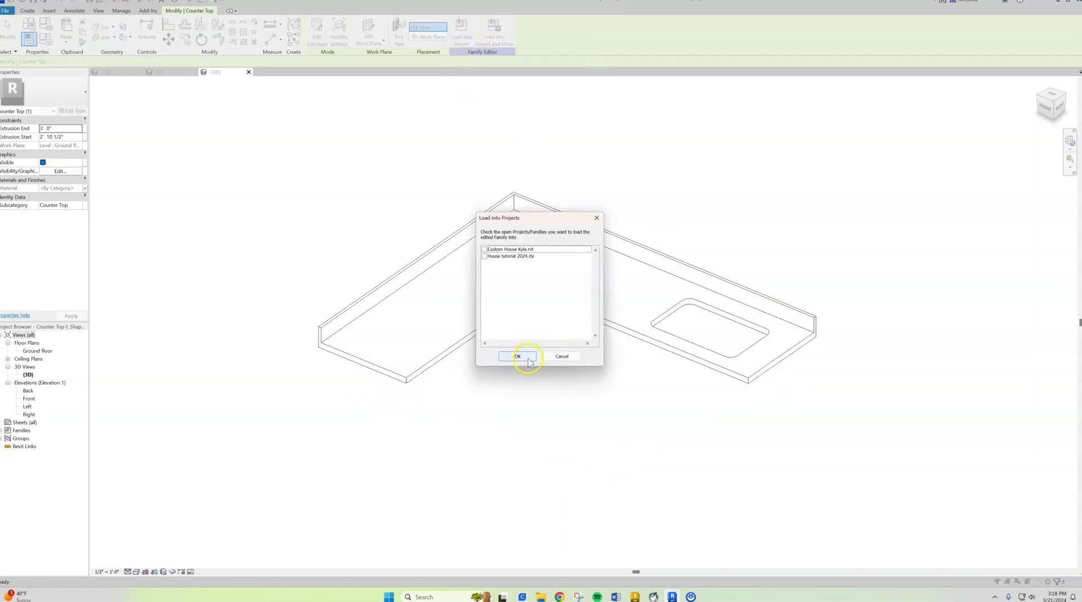
{"action": "left_click", "coordinate": [485, 257]}
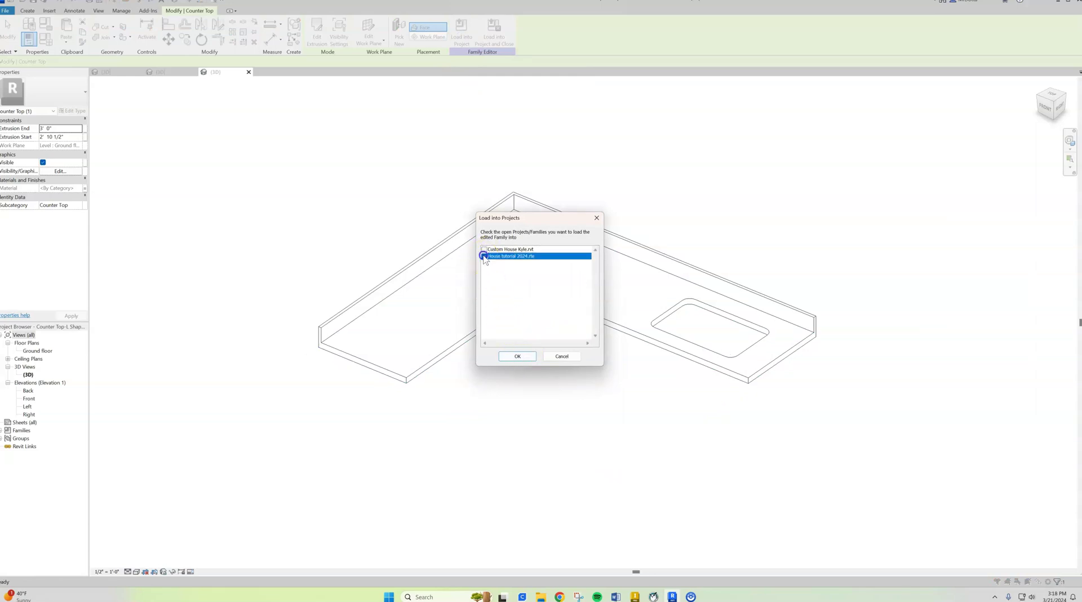
{"action": "left_click", "coordinate": [517, 357]}
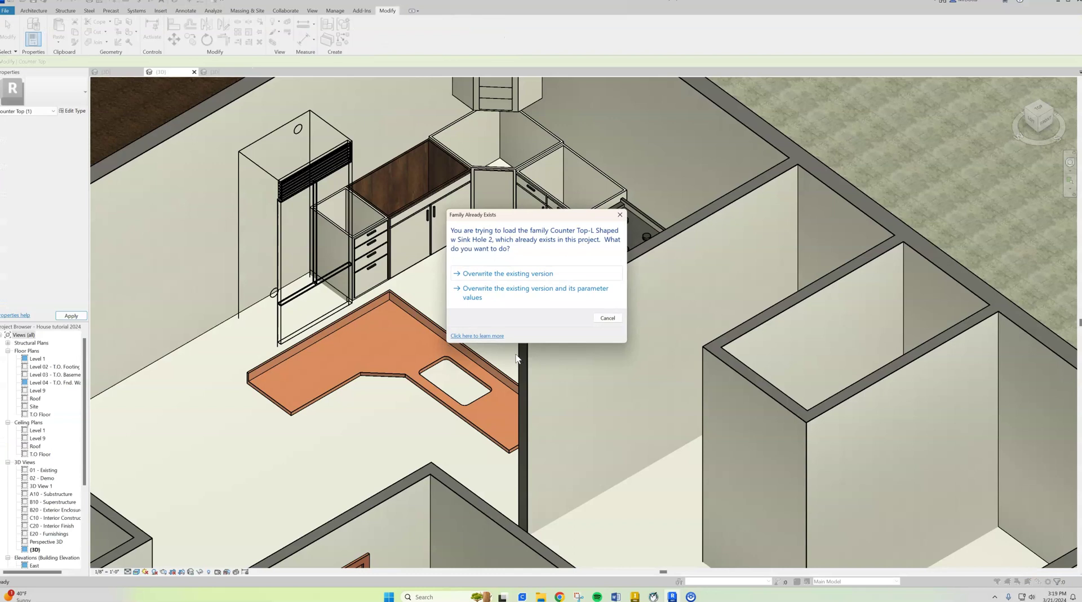
{"action": "left_click", "coordinate": [507, 273]}
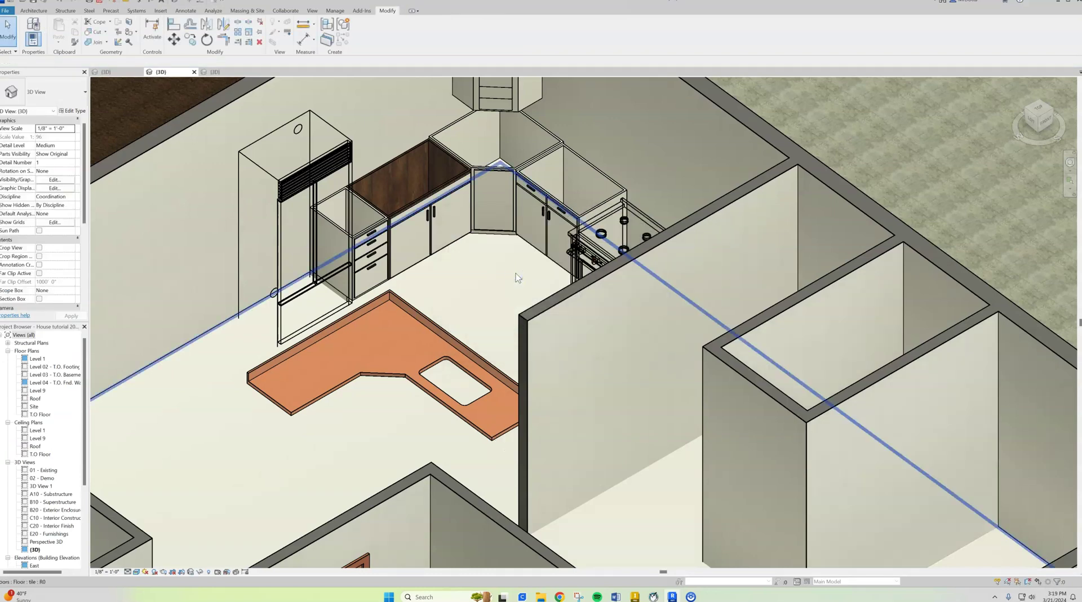
Reopen the countertop family and move the sink cutout's corner-side edge slightly toward the end of the leg
{"action": "scroll", "coordinate": [440, 429], "scroll_direction": "up", "scroll_amount": 1}
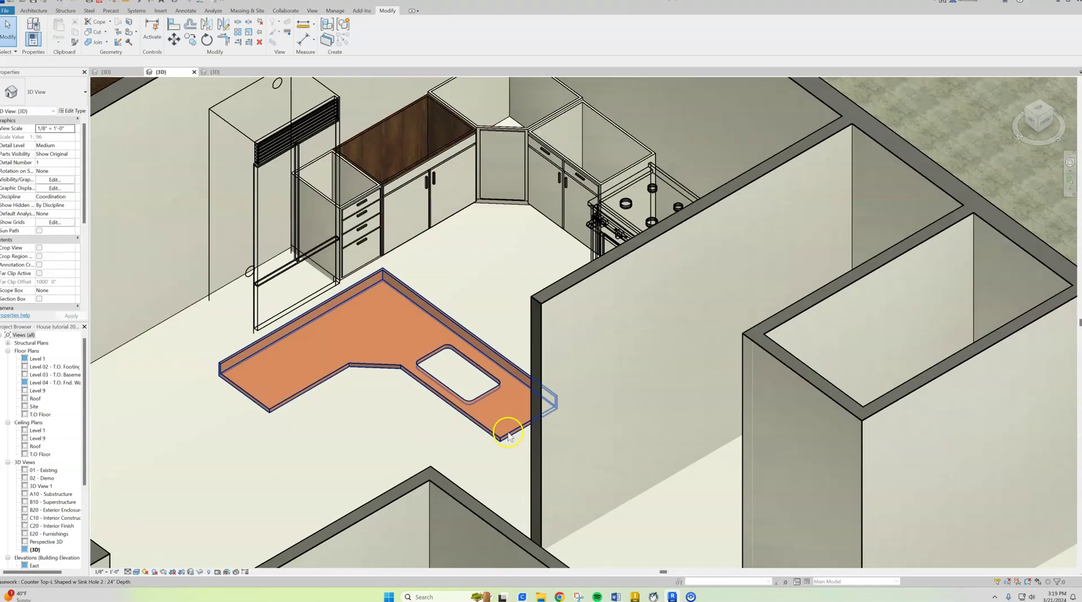
{"action": "left_click", "coordinate": [482, 395]}
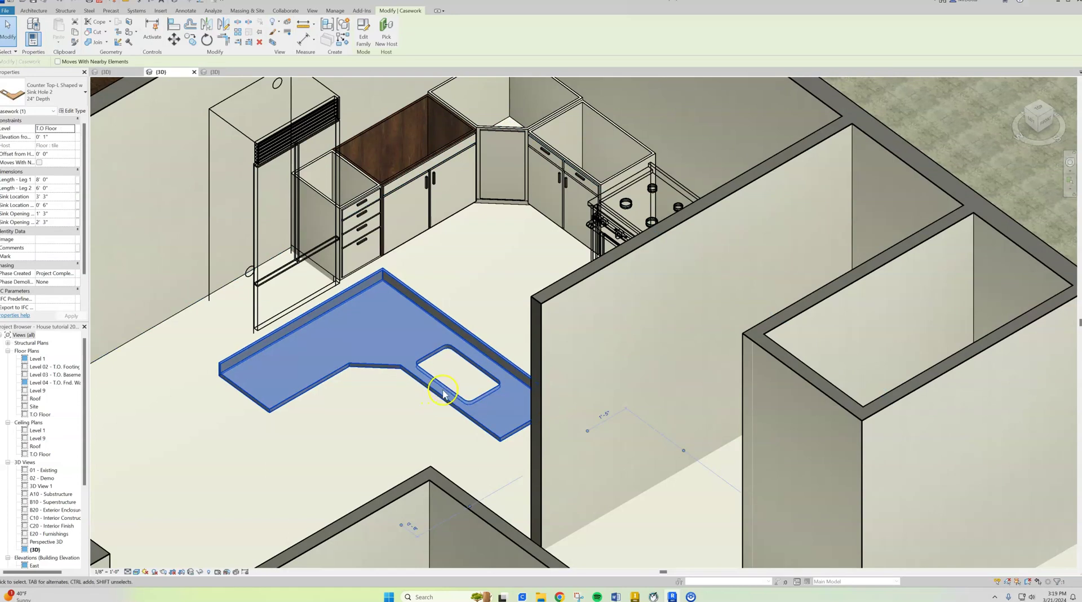
{"action": "double_click", "coordinate": [441, 394]}
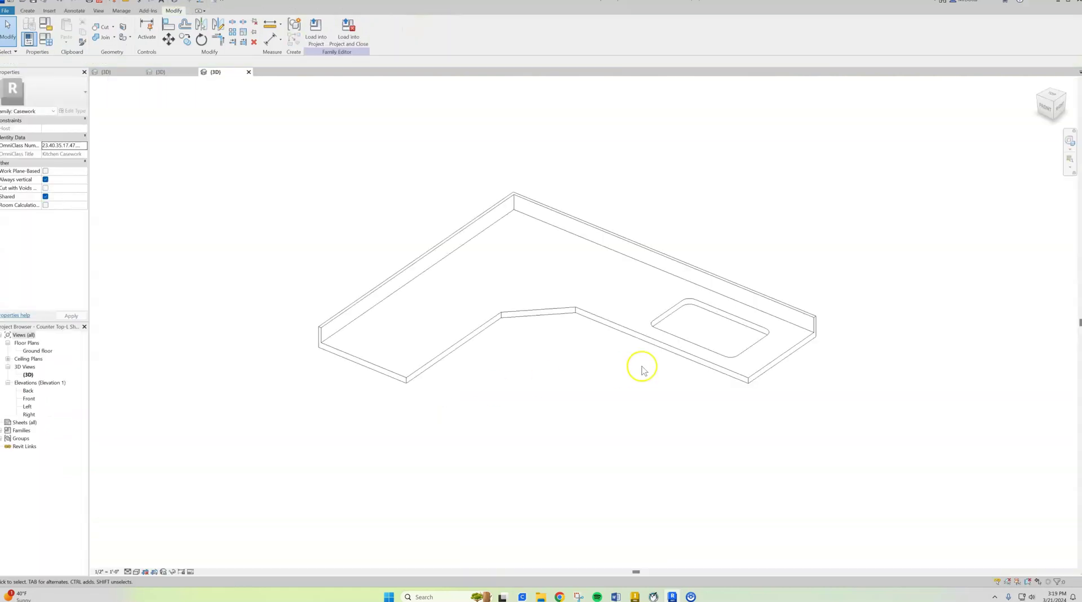
{"action": "left_click", "coordinate": [690, 308]}
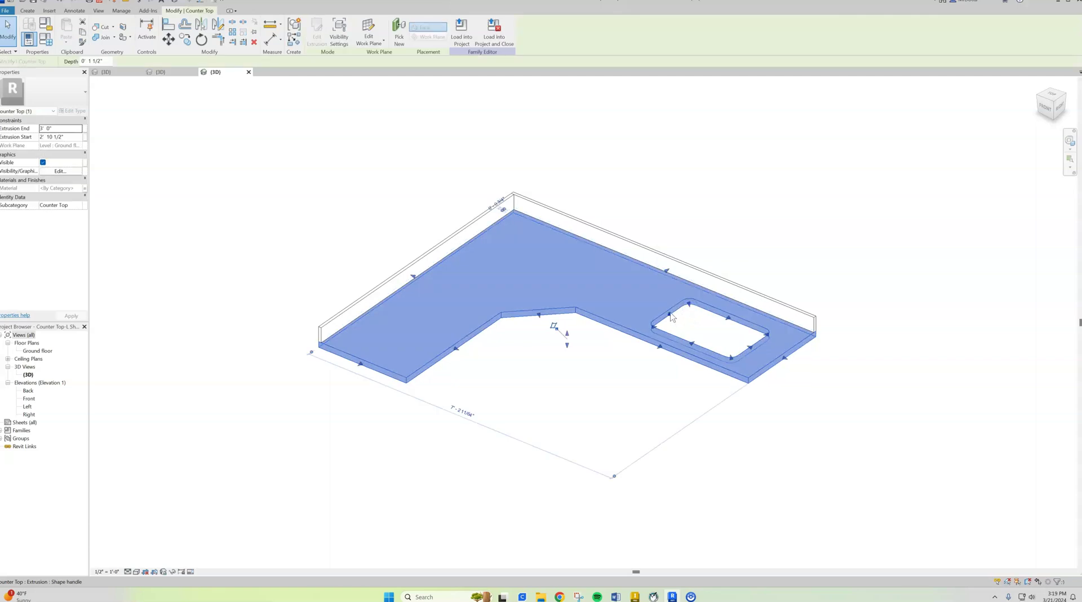
{"action": "mouse_move", "coordinate": [671, 317]}
{"action": "left_mouse_down"}
{"action": "mouse_move", "coordinate": [686, 321]}
{"action": "mouse_move", "coordinate": [677, 316]}
{"action": "left_mouse_up"}
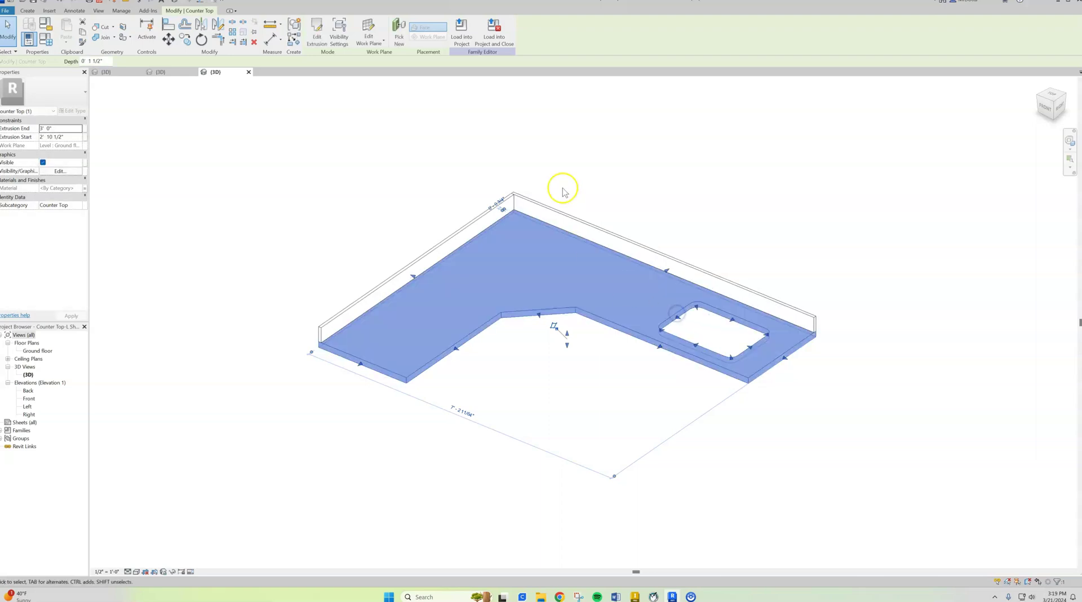
Load the edited countertop family into the House tutorial 2024 project, overwriting the existing version
{"action": "left_click", "coordinate": [461, 31]}
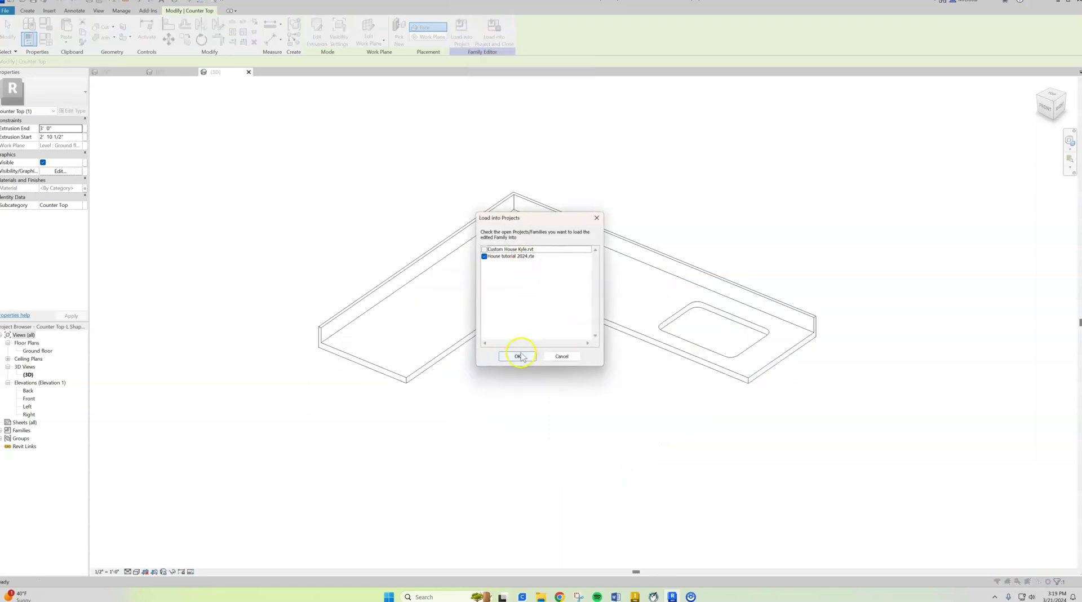
{"action": "left_click", "coordinate": [519, 356]}
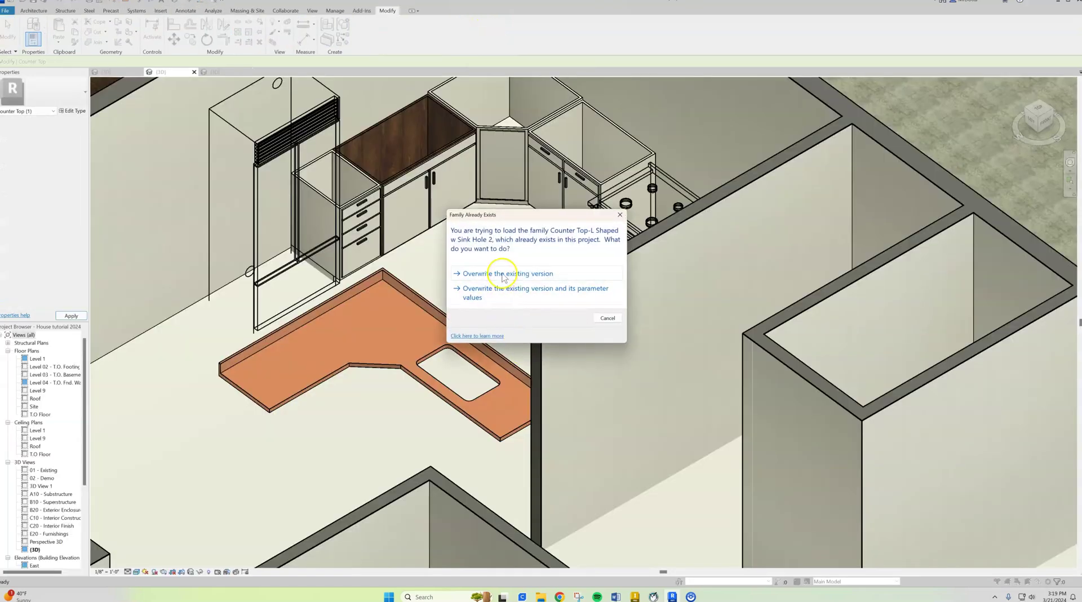
{"action": "left_click", "coordinate": [503, 274]}
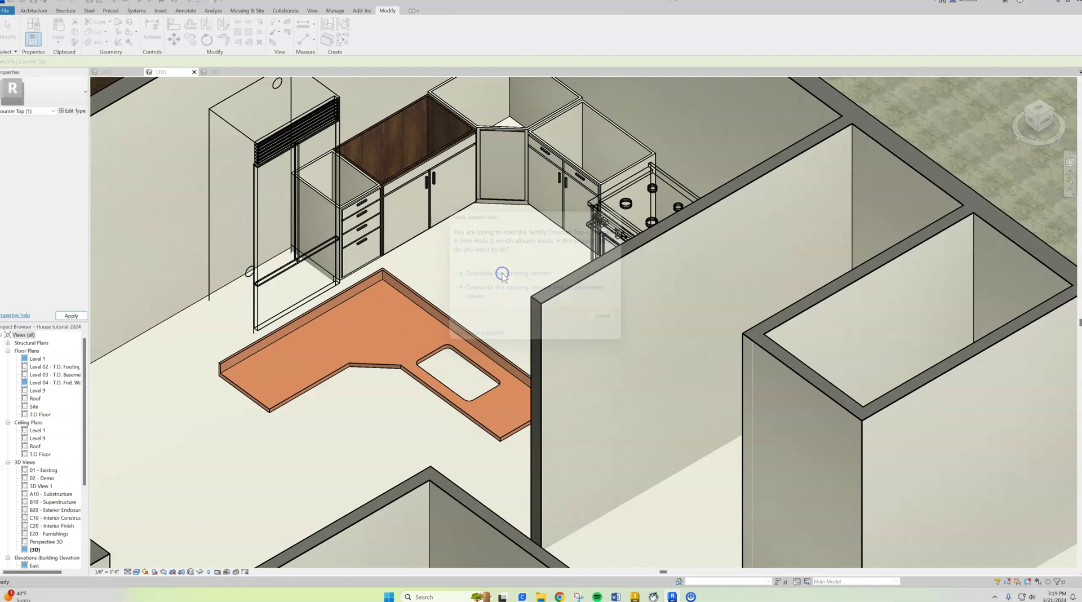
Reopen the L-shaped countertop family from the kitchen model for editing
{"action": "left_click", "coordinate": [472, 367]}
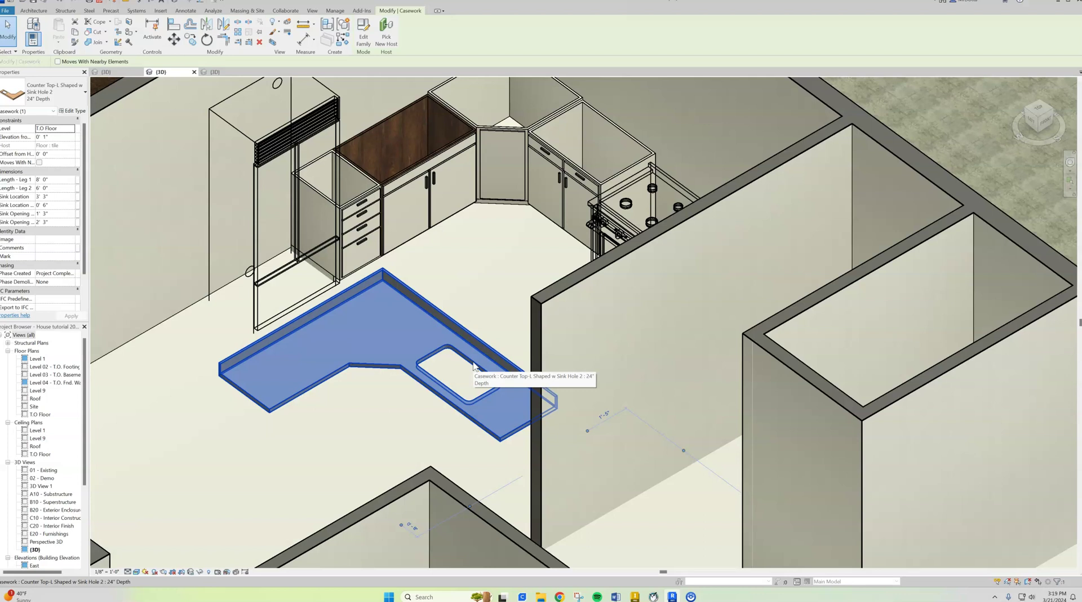
{"action": "left_click", "coordinate": [480, 395]}
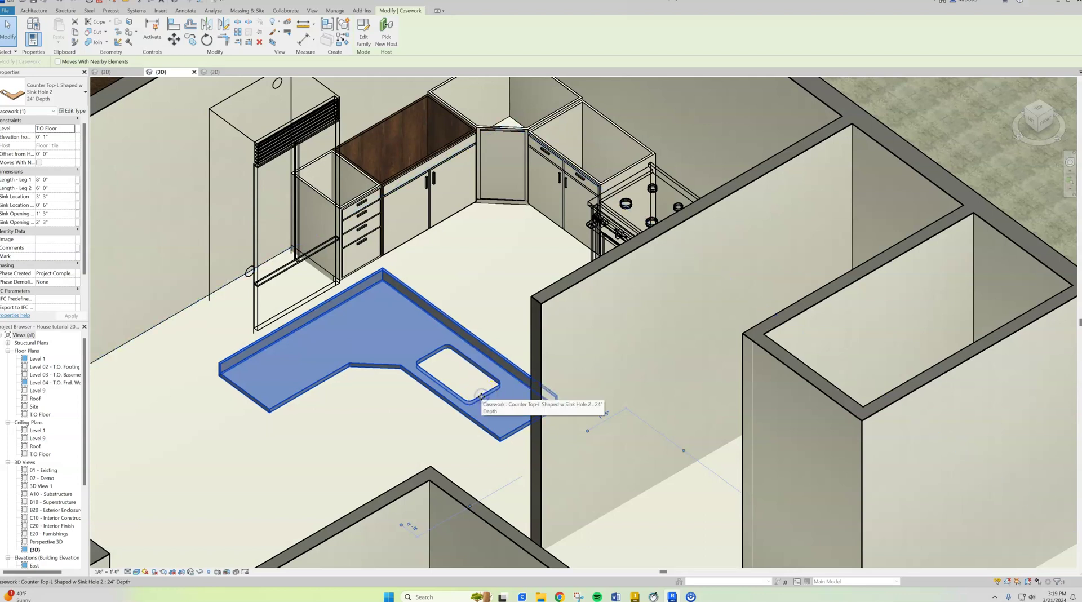
{"action": "double_click", "coordinate": [481, 396]}
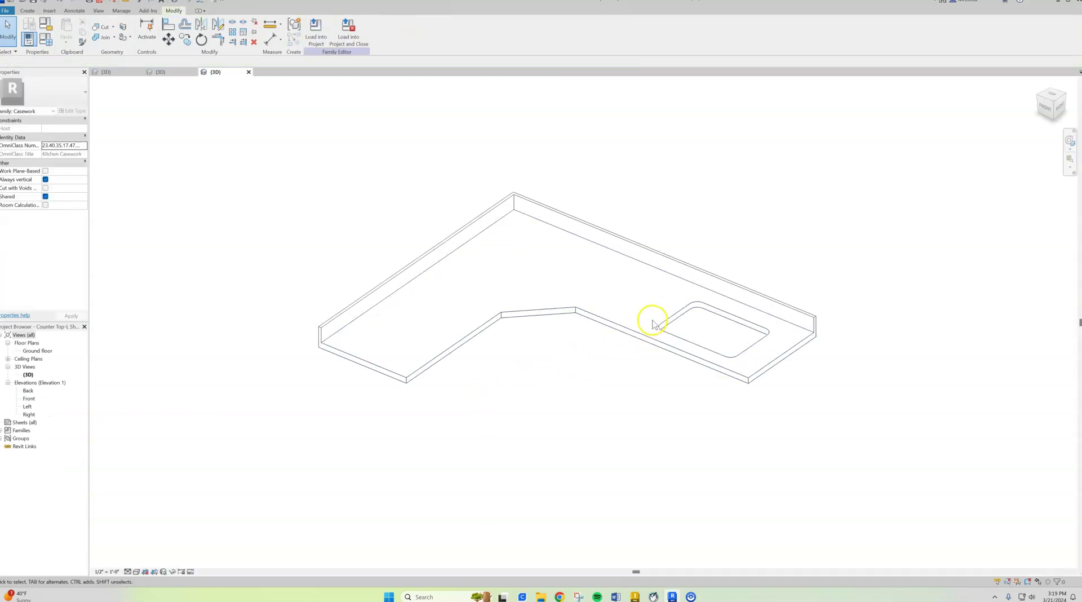
{"action": "left_click", "coordinate": [669, 316]}
{"action": "double_click", "coordinate": [669, 316]}
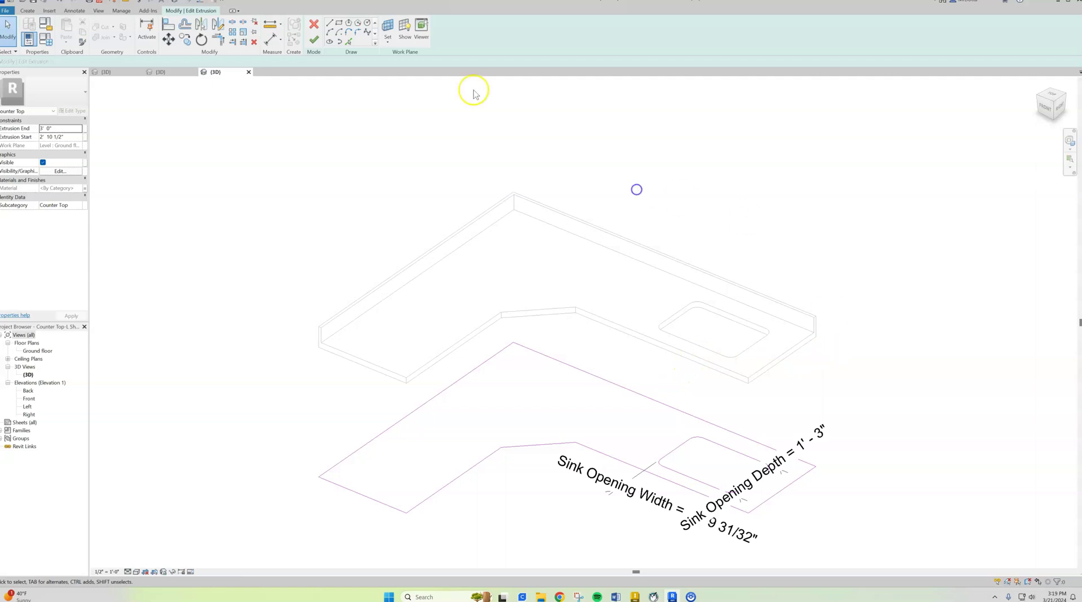
{"action": "left_click", "coordinate": [312, 25]}
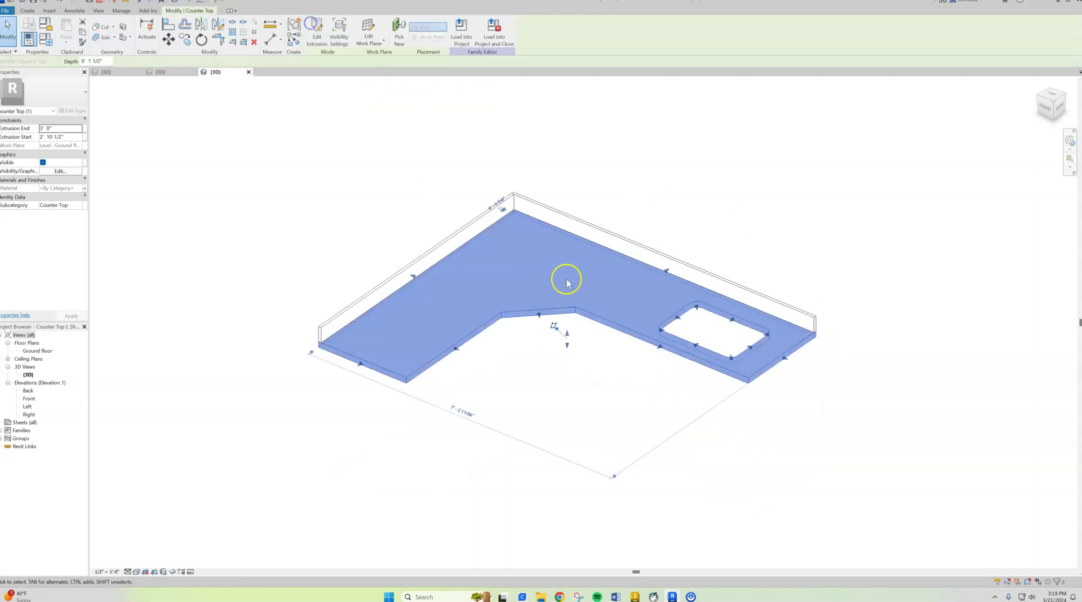
Shorten the slab leg without the sink by moving its end face toward the inner corner, removing the conflicting constraints
{"action": "left_click", "coordinate": [358, 376]}
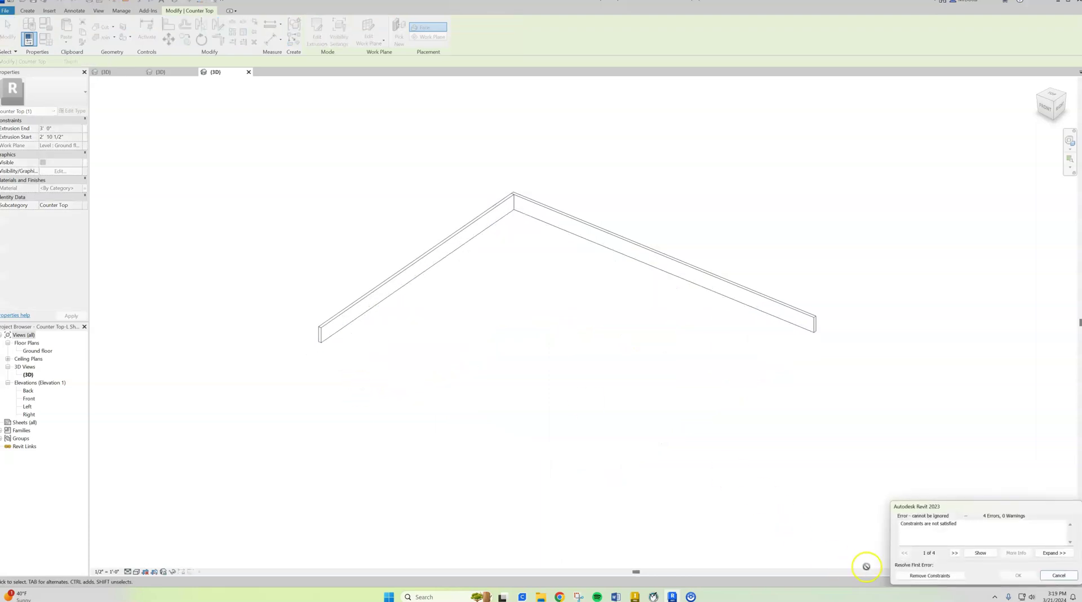
{"action": "left_click", "coordinate": [929, 575]}
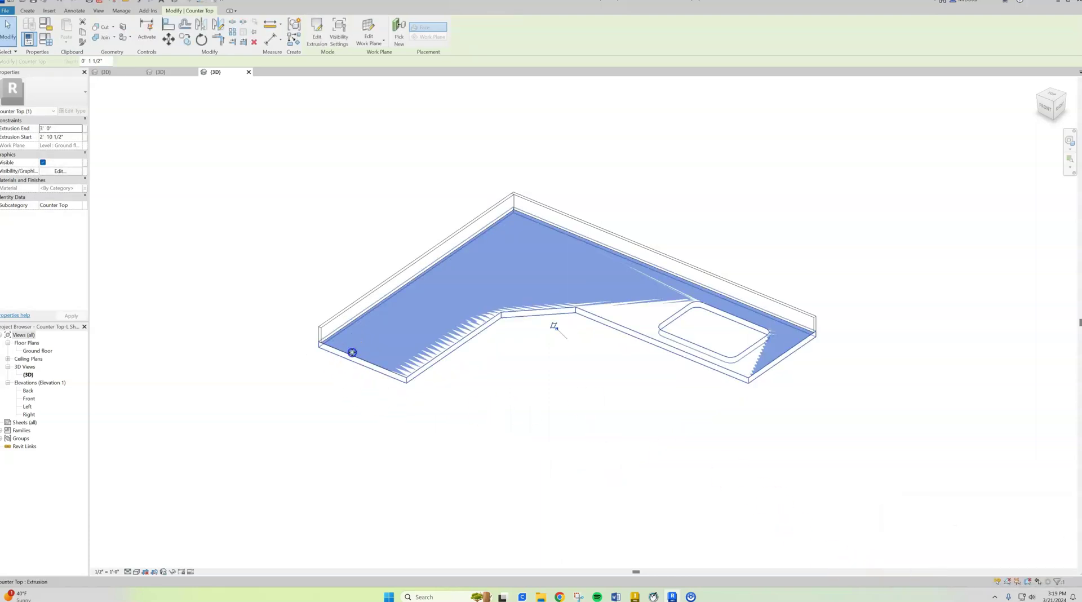
{"action": "left_click", "coordinate": [398, 394]}
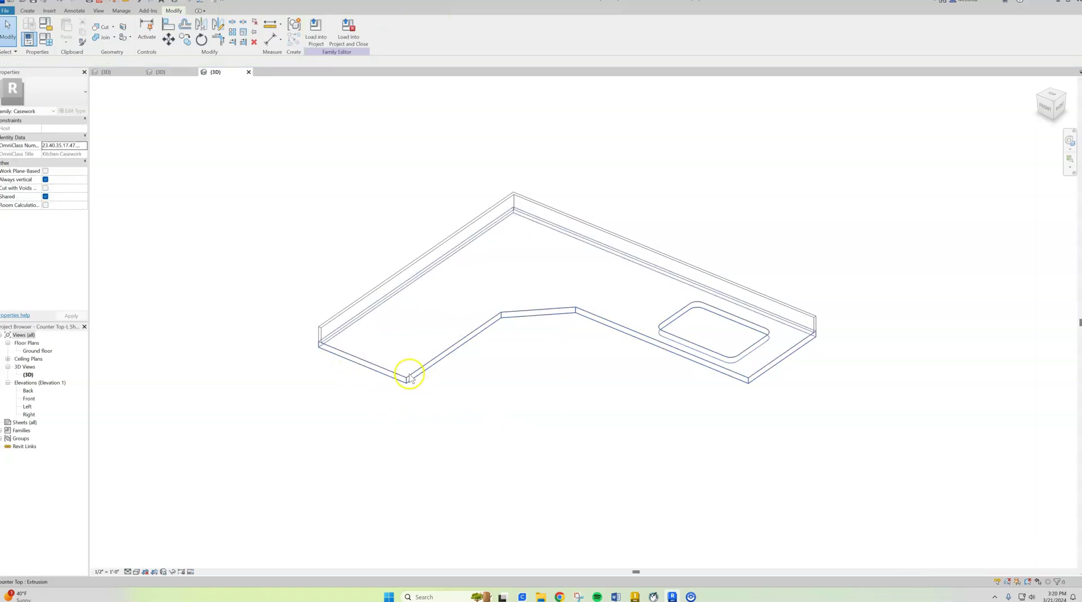
{"action": "left_click", "coordinate": [361, 368]}
{"action": "left_click_drag", "start_coordinate": [360, 364], "coordinate": [430, 320]}
{"action": "left_click", "coordinate": [519, 389]}
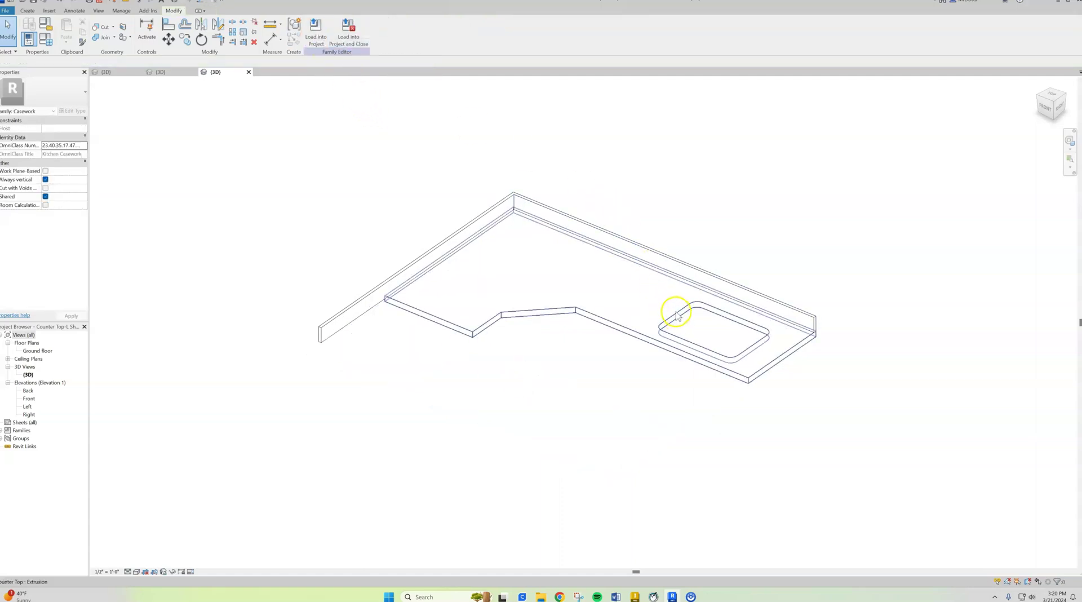
Load the shortened countertop family into House tutorial 2024, overwriting the existing version
{"action": "left_click", "coordinate": [311, 37]}
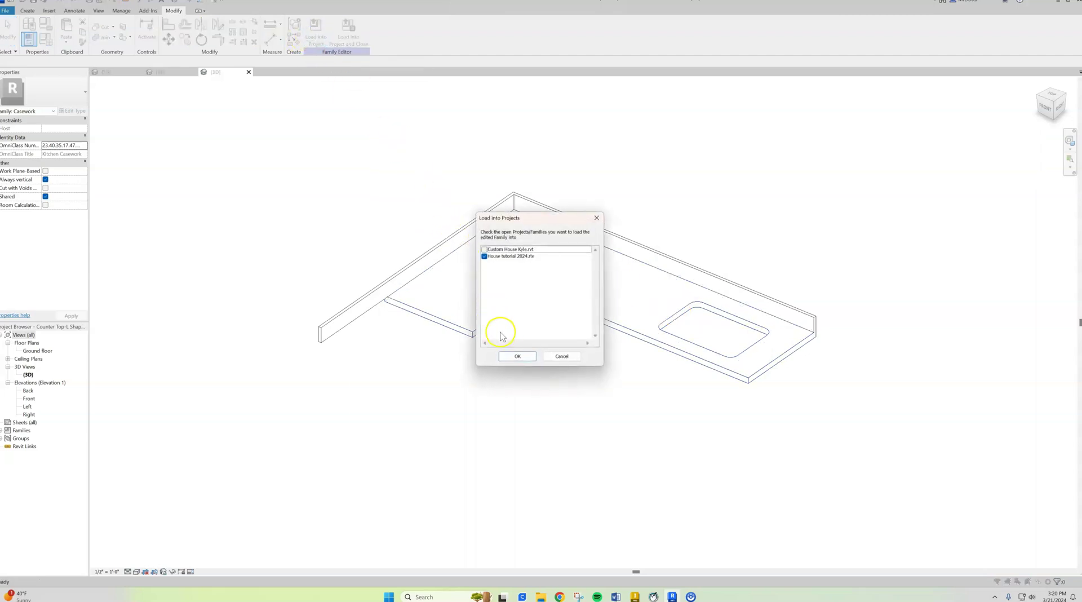
{"action": "left_click", "coordinate": [517, 357]}
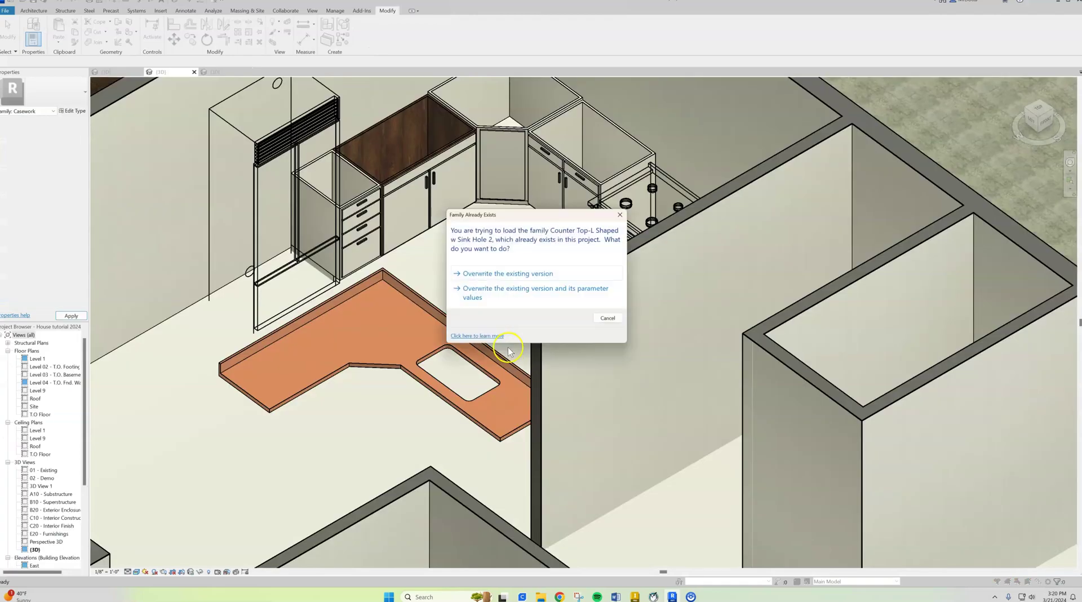
{"action": "left_click", "coordinate": [514, 273]}
{"action": "left_click", "coordinate": [309, 360]}
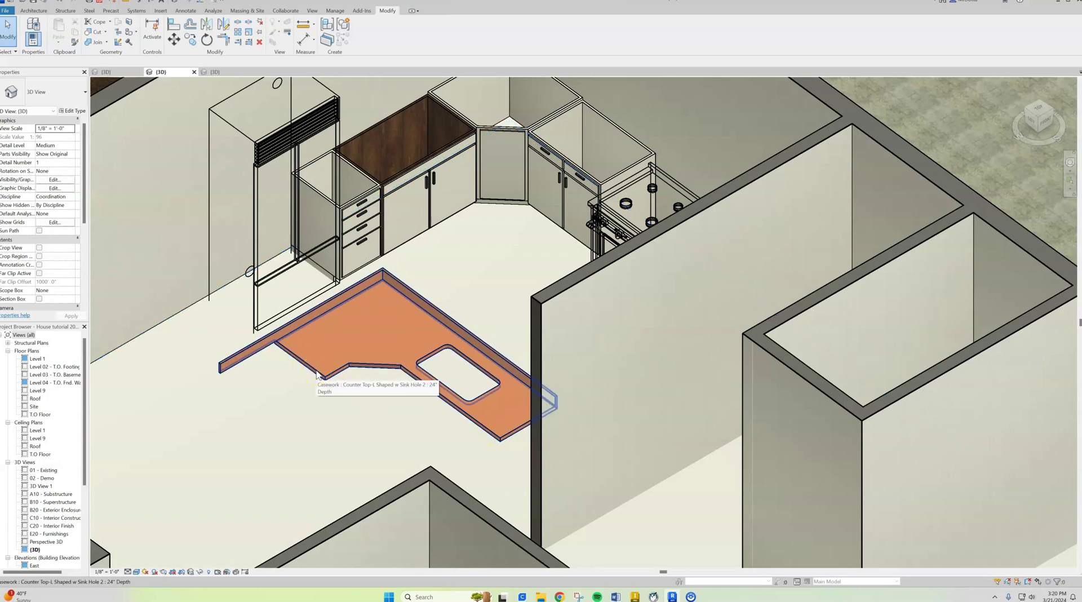
Delete the L-shaped countertop from the kitchen floor
{"action": "scroll", "coordinate": [318, 374], "scroll_direction": "down", "scroll_amount": 1}
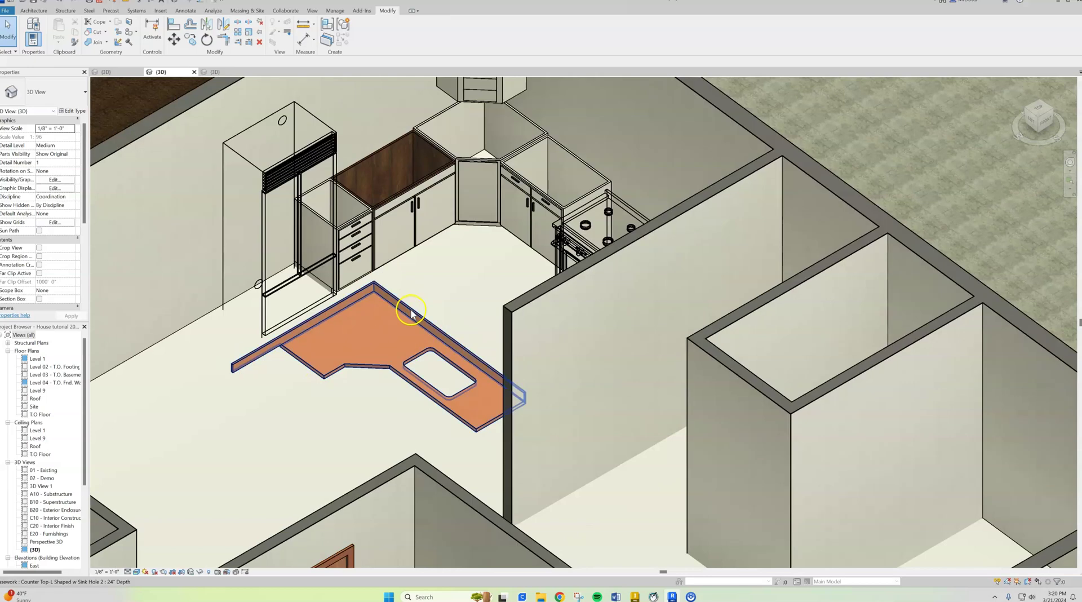
{"action": "left_click", "coordinate": [425, 236]}
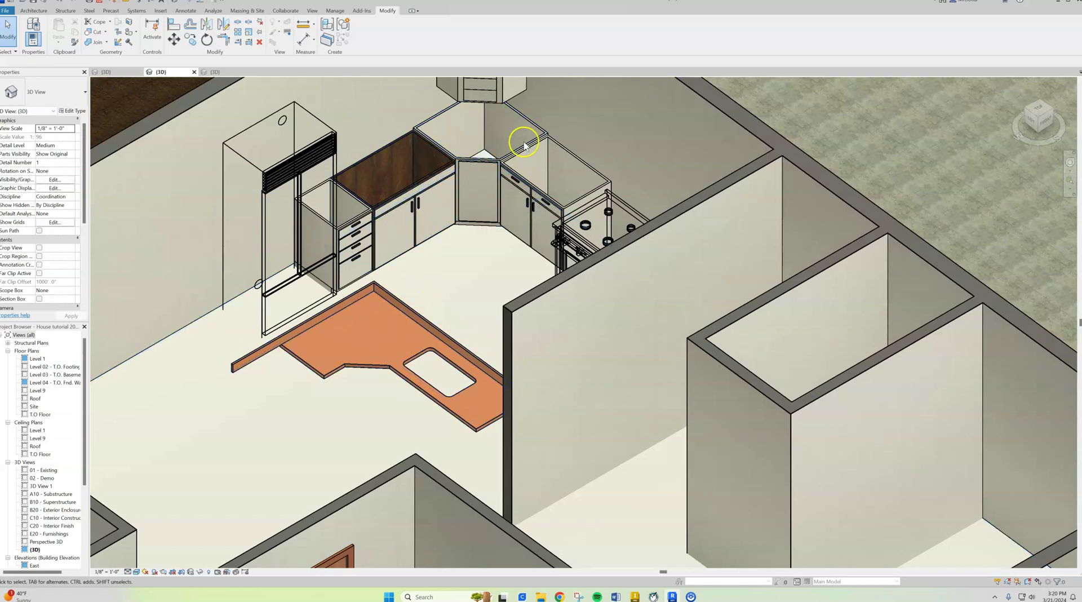
{"action": "left_click", "coordinate": [417, 183]}
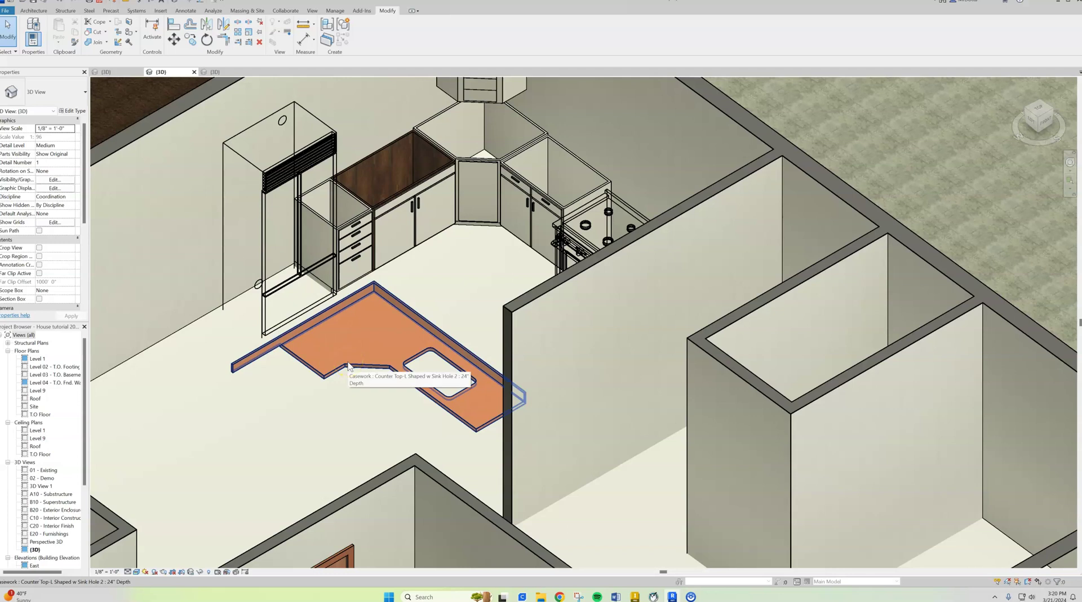
{"action": "left_click", "coordinate": [343, 385]}
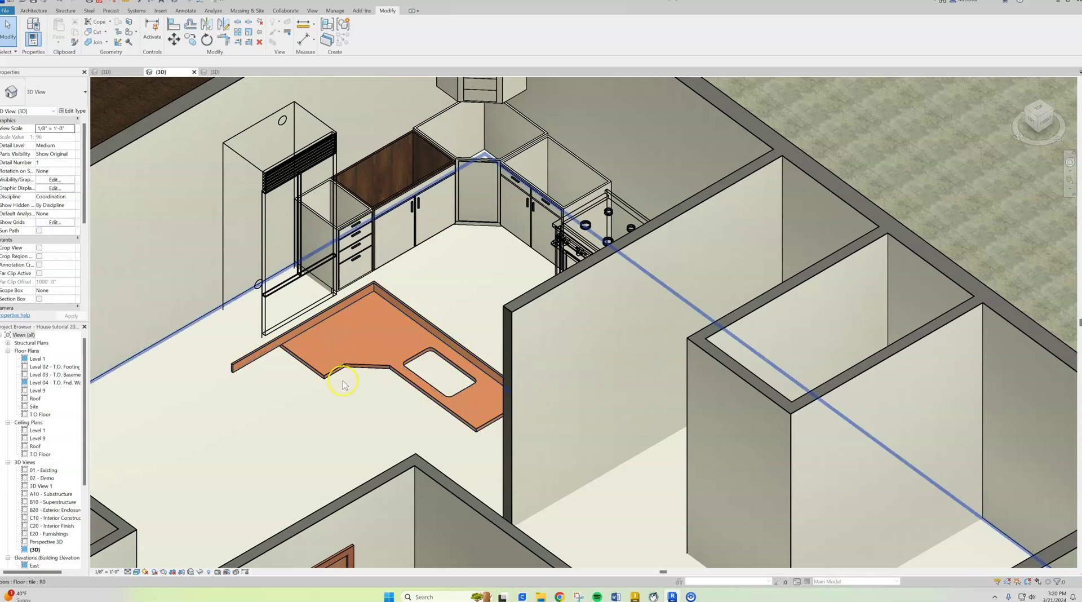
{"action": "left_click", "coordinate": [405, 372]}
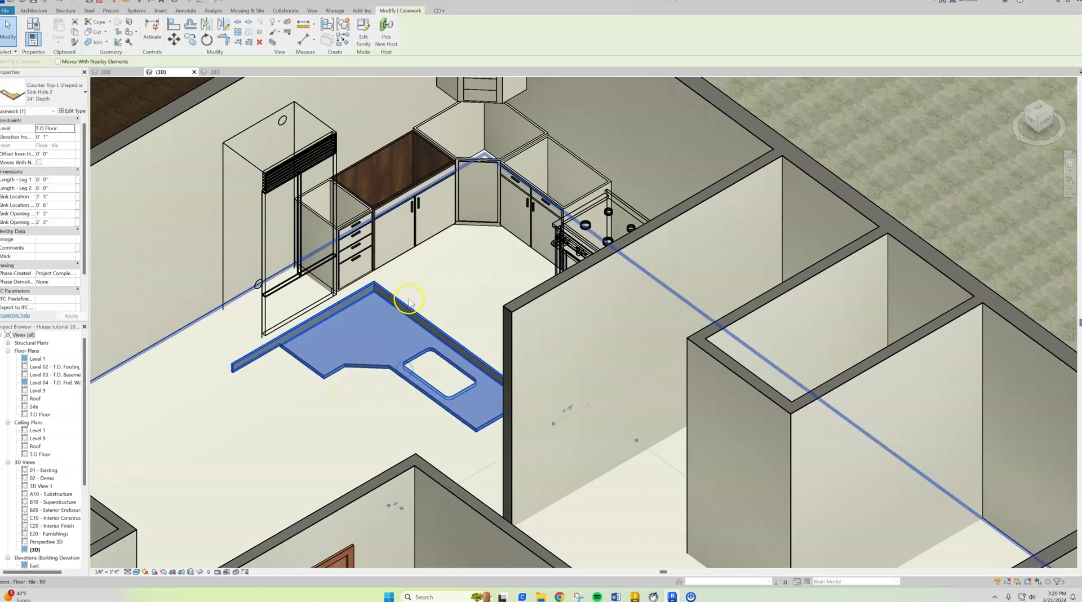
{"action": "key", "text": "Delete"}
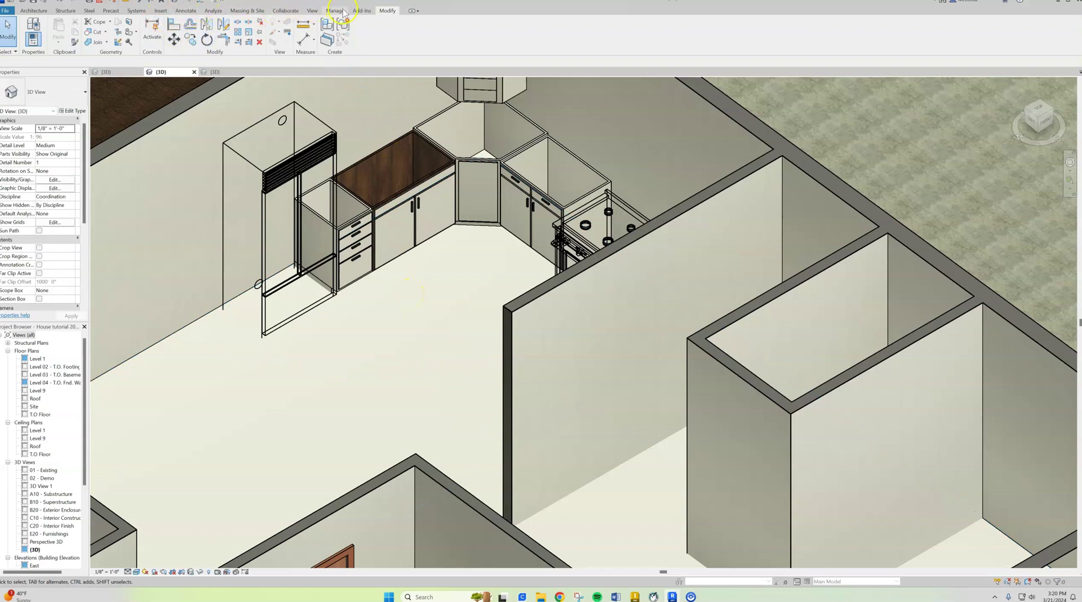
Load the Counter Top w Sink Hole family from the Autodesk library's Casework/Counter Tops category
{"action": "left_click", "coordinate": [161, 11]}
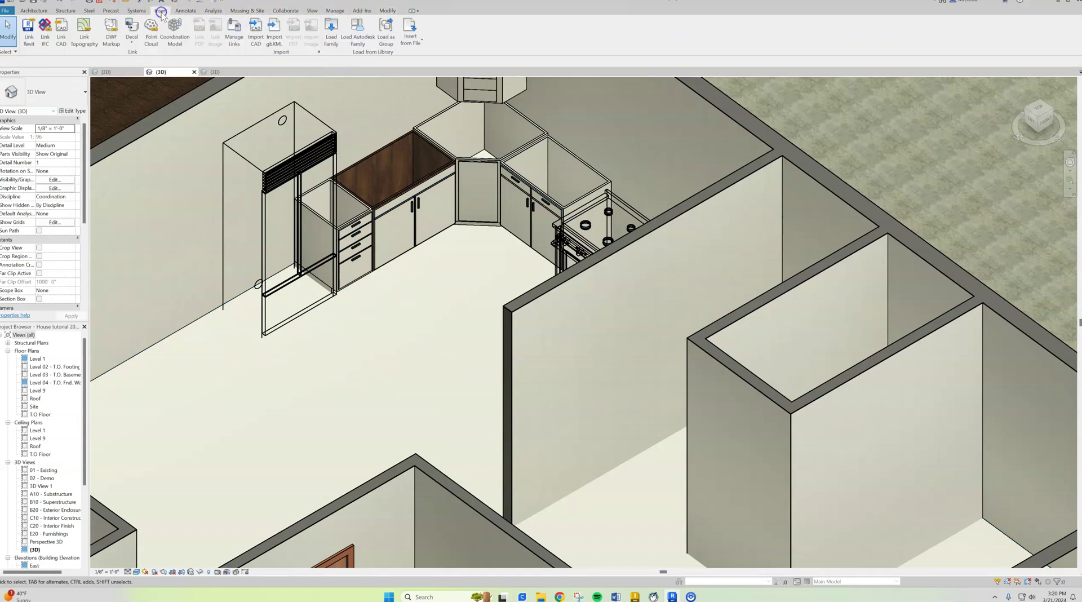
{"action": "left_click", "coordinate": [354, 34]}
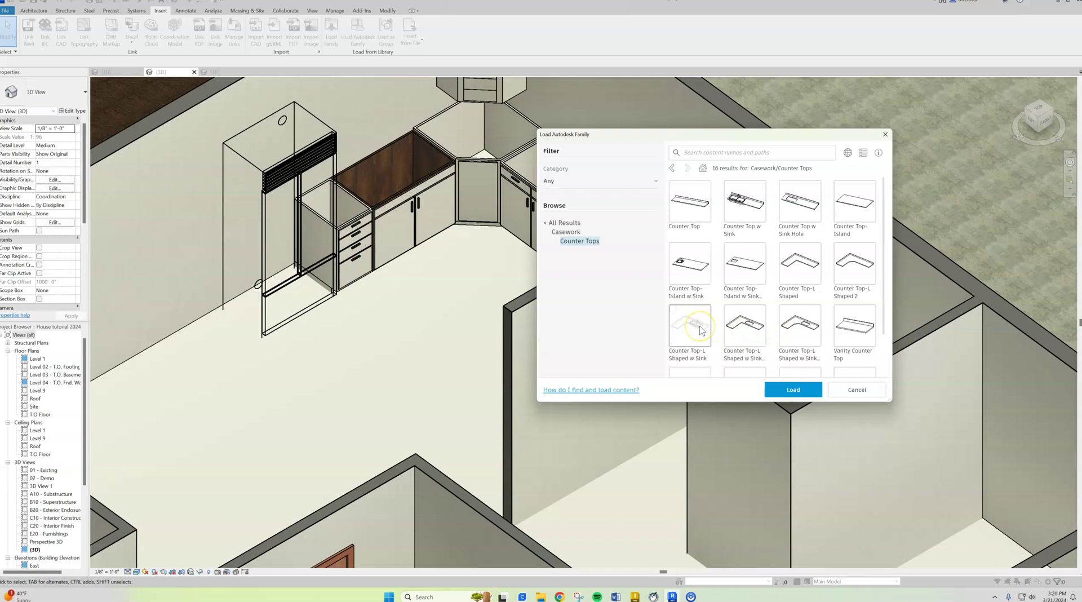
{"action": "scroll", "coordinate": [700, 330], "scroll_direction": "down", "scroll_amount": 2}
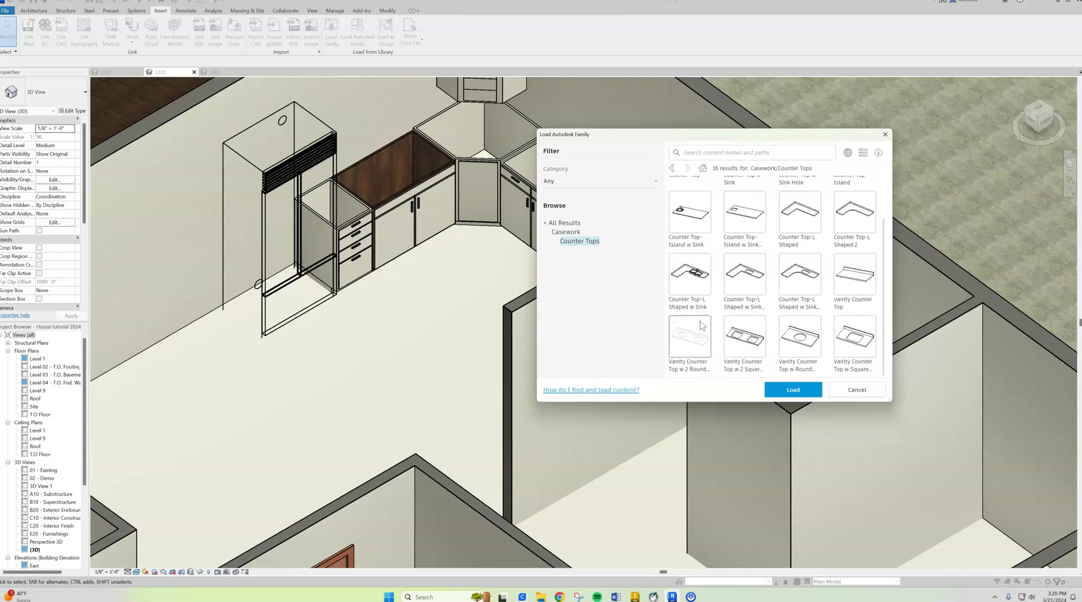
{"action": "scroll", "coordinate": [700, 328], "scroll_direction": "up", "scroll_amount": 2}
{"action": "left_click", "coordinate": [700, 327]}
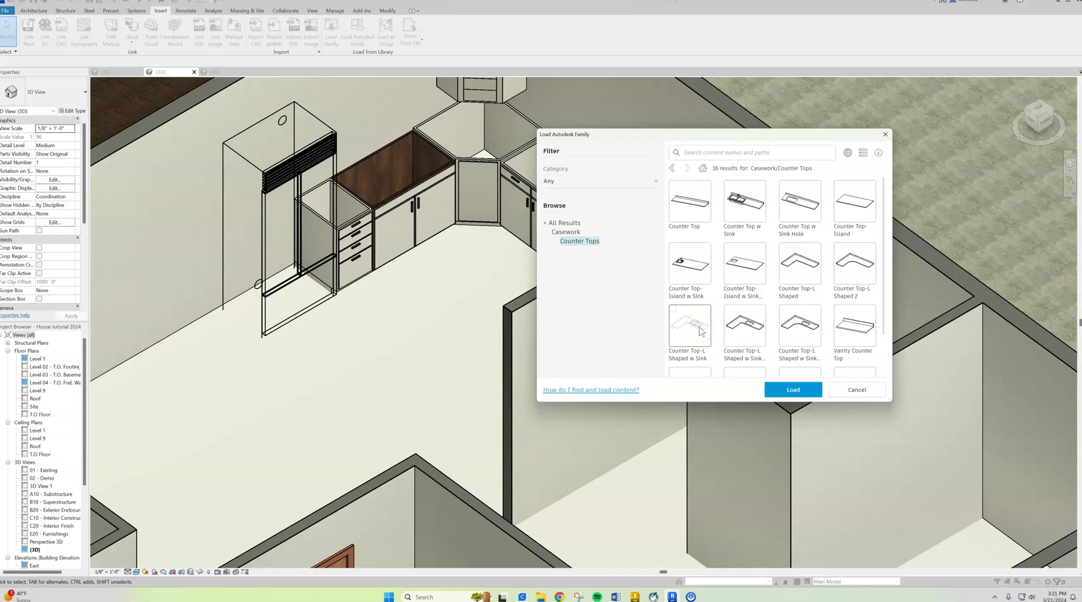
{"action": "left_click", "coordinate": [785, 220]}
{"action": "left_click", "coordinate": [788, 390]}
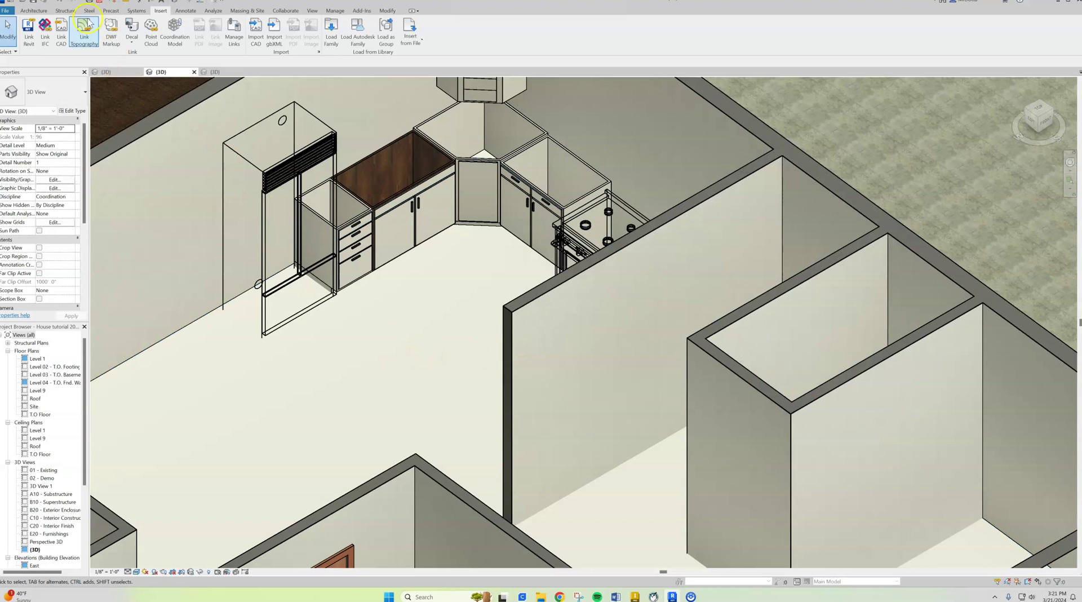
Place a Counter Top w Sink Hole component, 24" Depth, on the open kitchen floor in front of the cabinets
{"action": "left_click", "coordinate": [34, 10]}
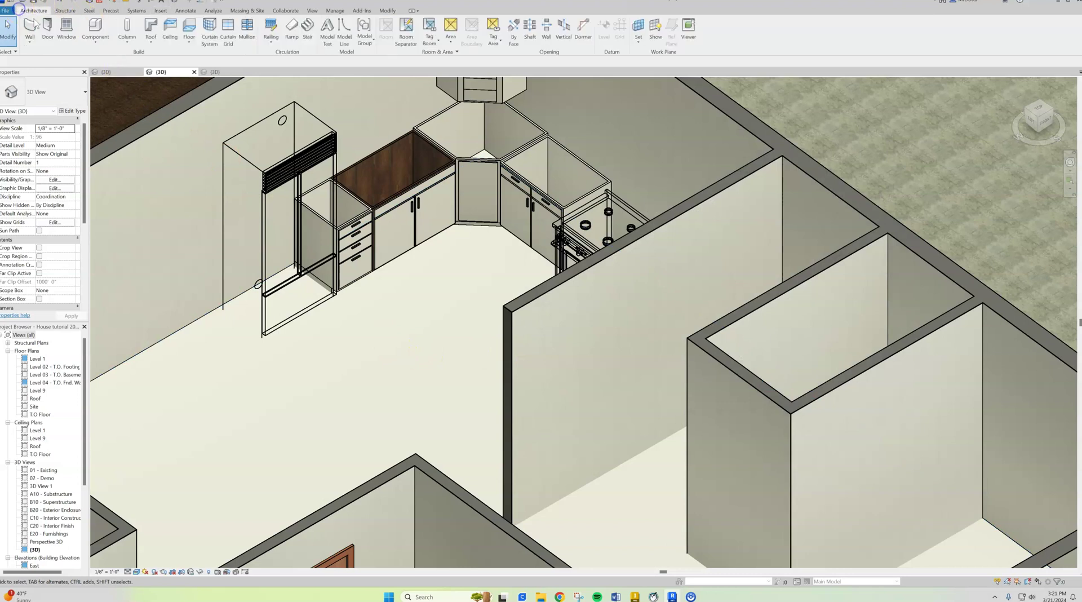
{"action": "left_click", "coordinate": [83, 31]}
{"action": "left_click", "coordinate": [304, 428]}
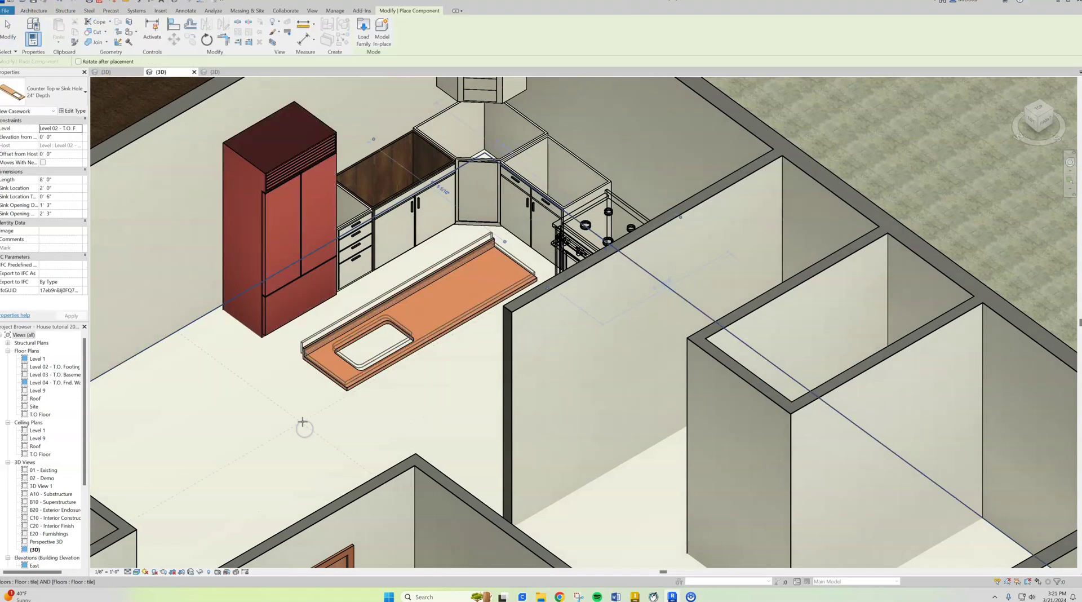
{"action": "key", "text": "Escape"}
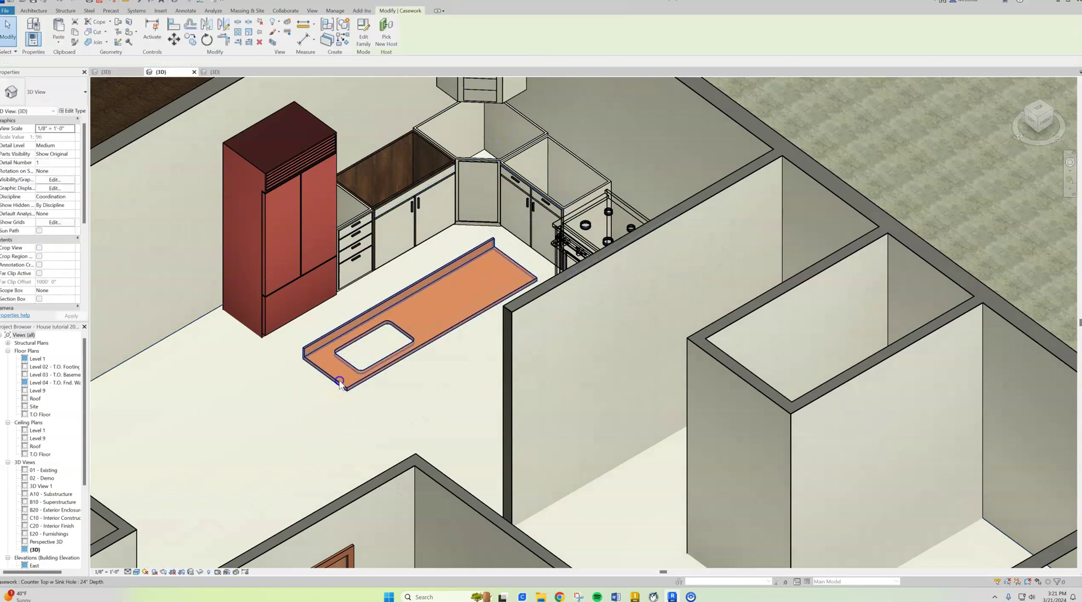
Open the straight countertop family and try to move the sink cutout's short edge toward the slab's middle, removing its constraints
{"action": "double_click", "coordinate": [345, 382]}
{"action": "left_click", "coordinate": [453, 346]}
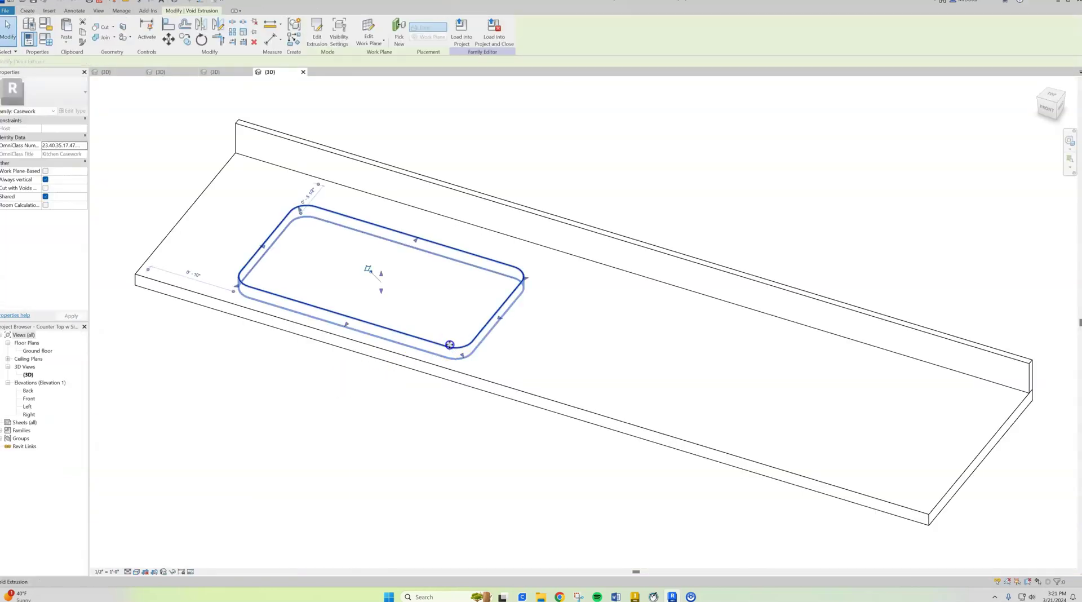
{"action": "left_click_drag", "start_coordinate": [501, 320], "coordinate": [502, 320]}
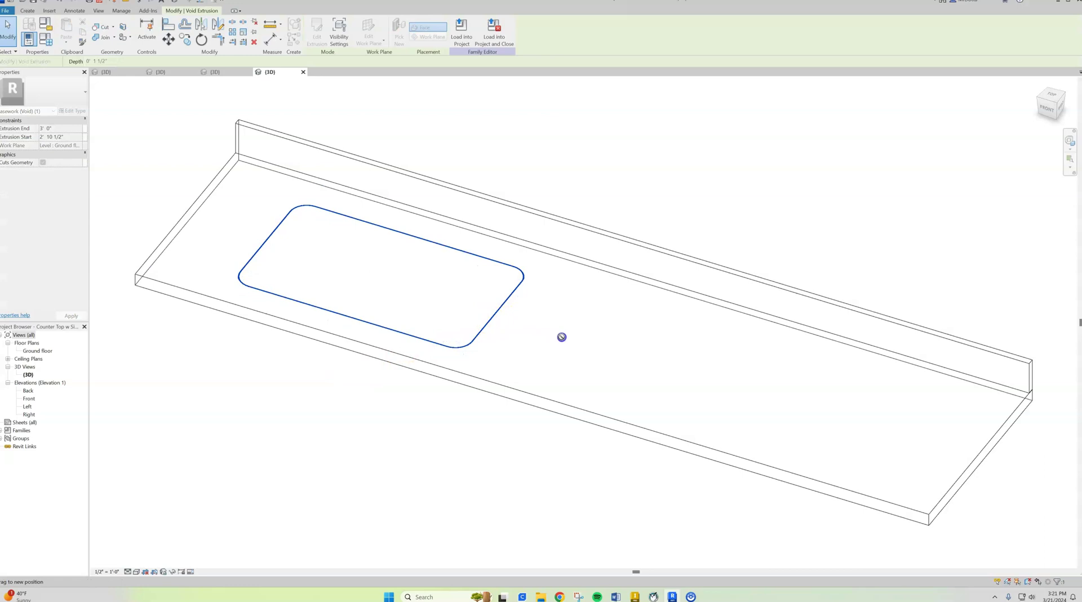
{"action": "left_click_drag", "start_coordinate": [562, 337], "coordinate": [561, 338]}
{"action": "left_click", "coordinate": [930, 575]}
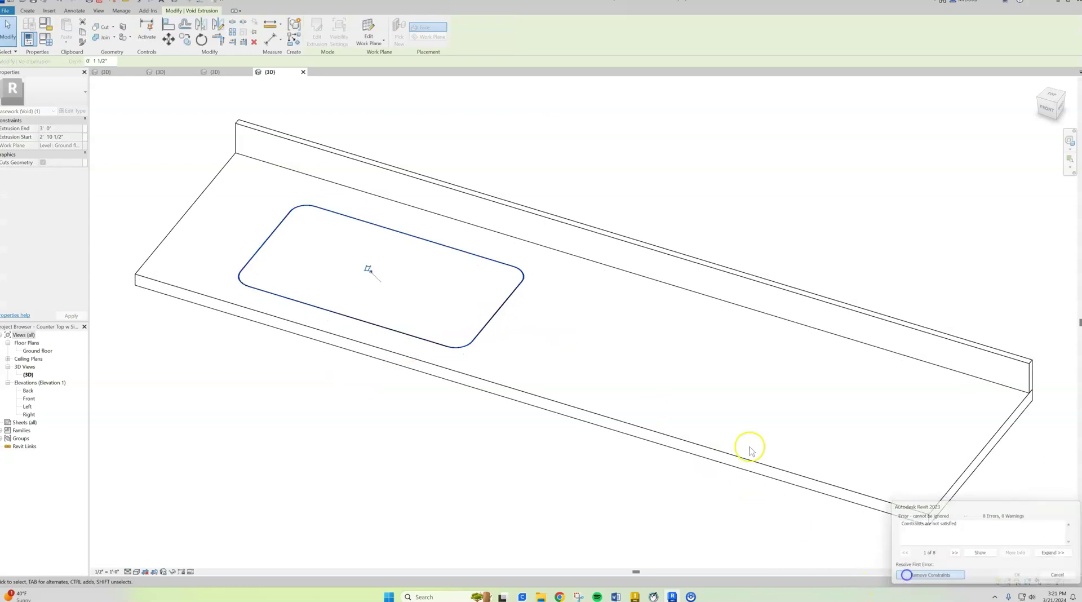
Try to move the sink cutout's short edge nearest the slab's end inward, then cancel the change
{"action": "left_click", "coordinate": [263, 247]}
{"action": "left_click_drag", "start_coordinate": [264, 246], "coordinate": [314, 268]}
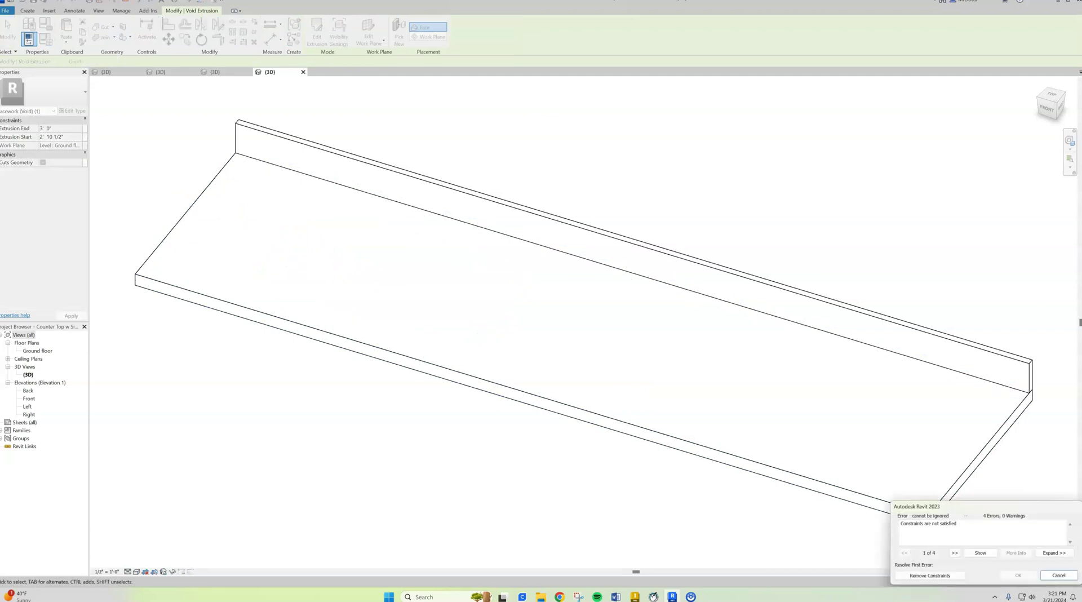
{"action": "left_click", "coordinate": [901, 576]}
{"action": "left_click", "coordinate": [1058, 575]}
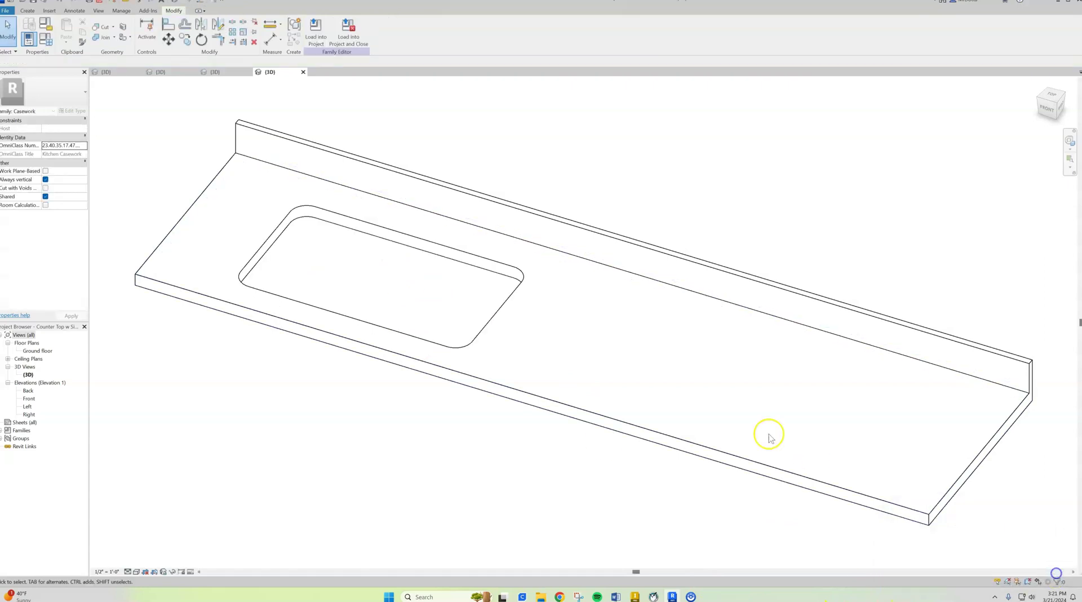
Shorten the sink cutout void by moving its short edge nearest the slab's middle toward the sink end of the slab
{"action": "left_click", "coordinate": [492, 324]}
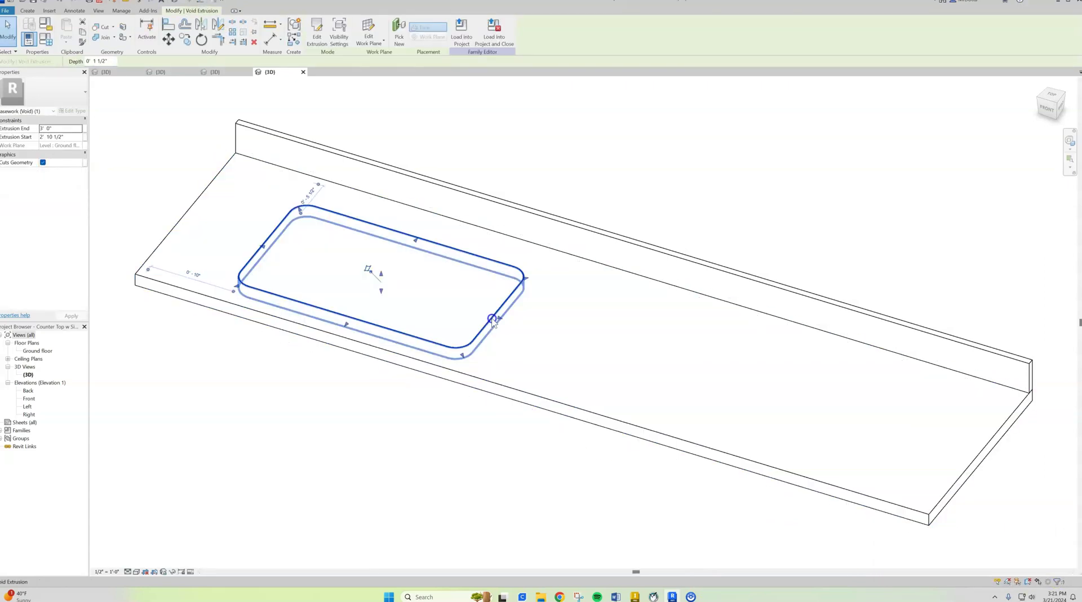
{"action": "left_click_drag", "start_coordinate": [499, 321], "coordinate": [388, 305]}
{"action": "left_click", "coordinate": [301, 375]}
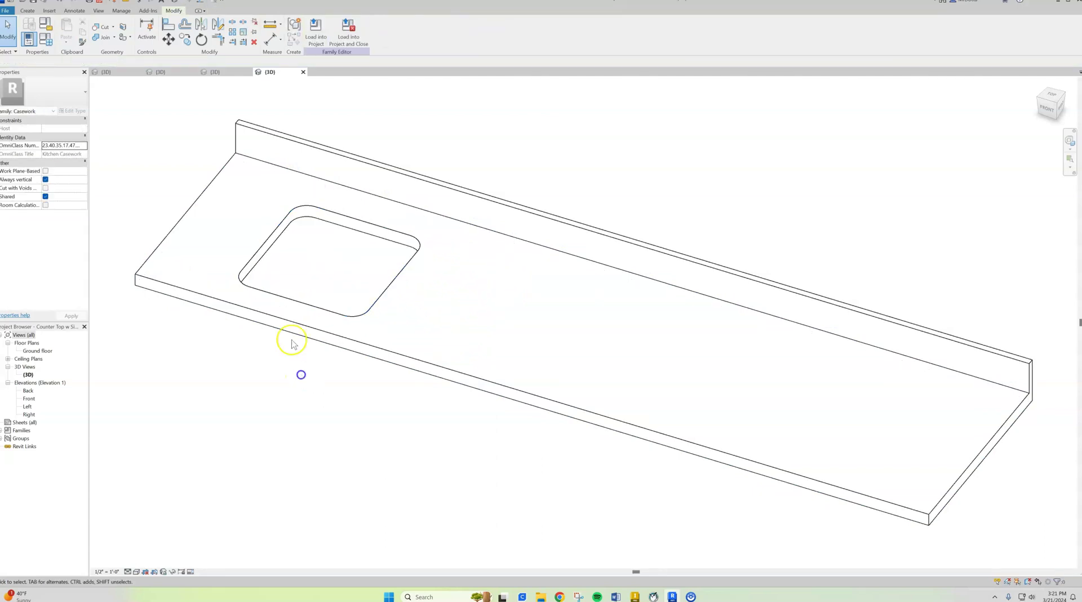
Remove the sink cutout's constraints and move its short edge nearest the slab's end outward, close to that end
{"action": "left_click", "coordinate": [257, 259]}
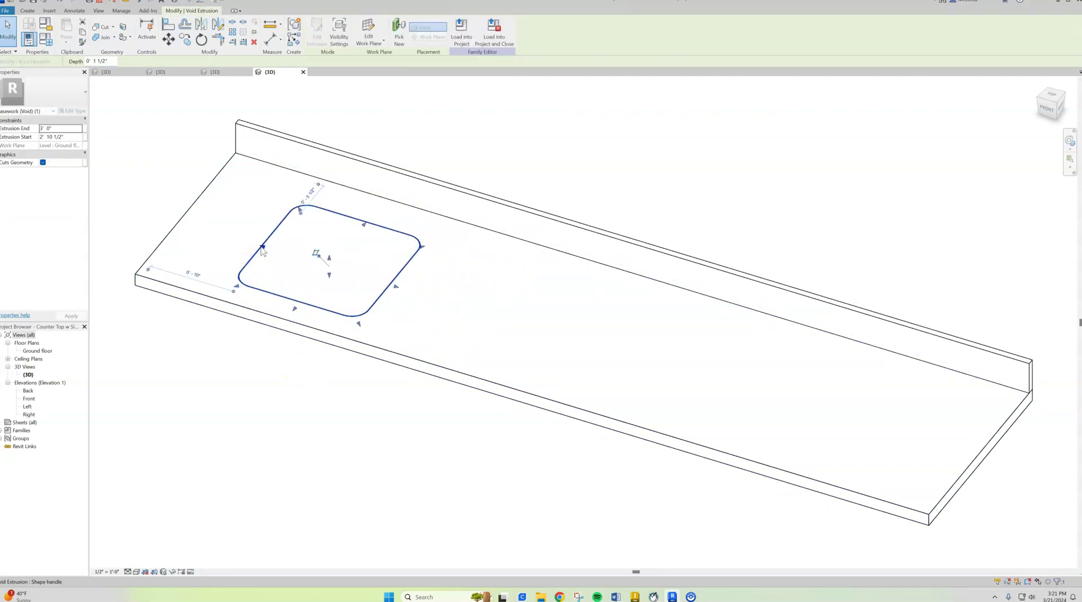
{"action": "key", "text": "Delete"}
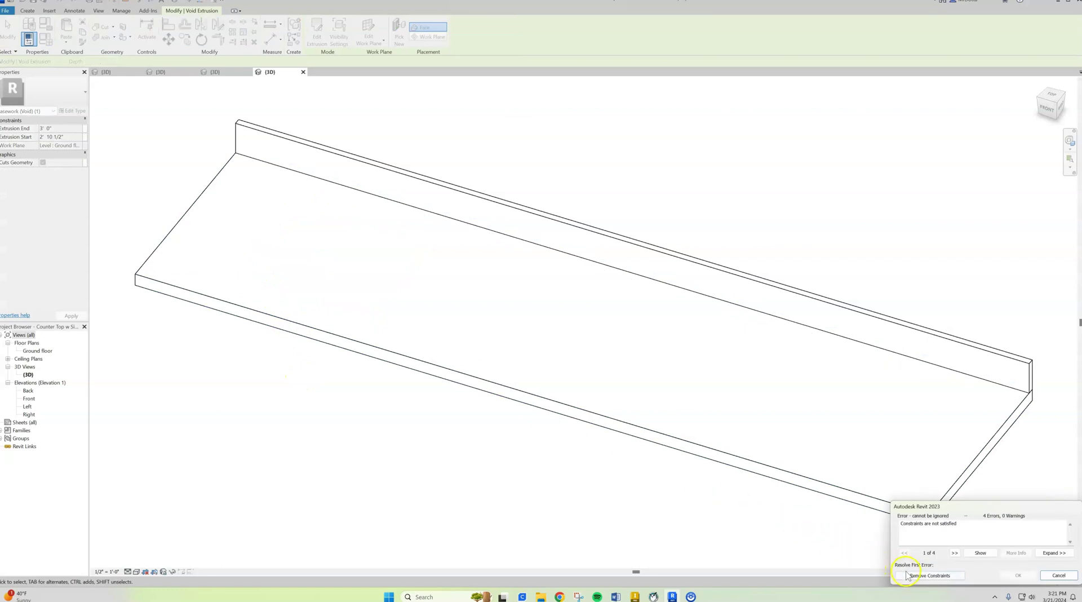
{"action": "left_click", "coordinate": [907, 575]}
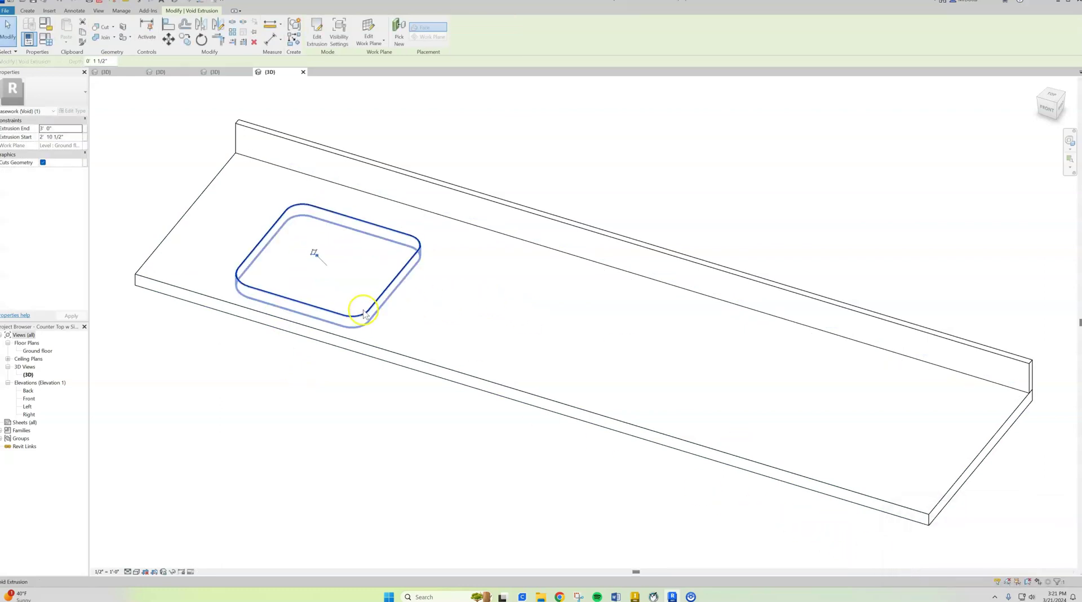
{"action": "left_click", "coordinate": [171, 365]}
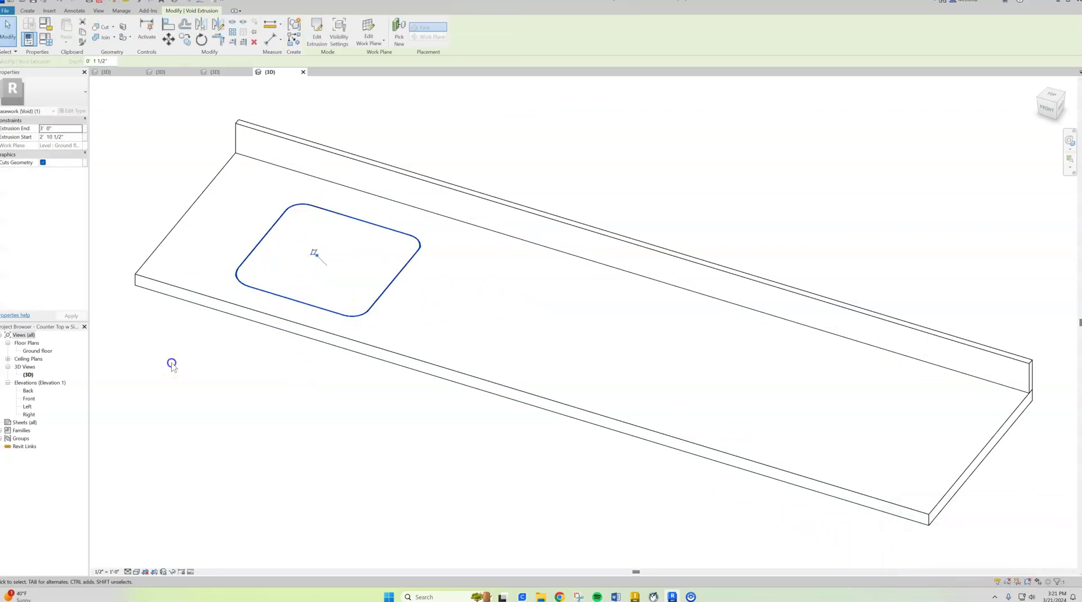
{"action": "left_click", "coordinate": [246, 258]}
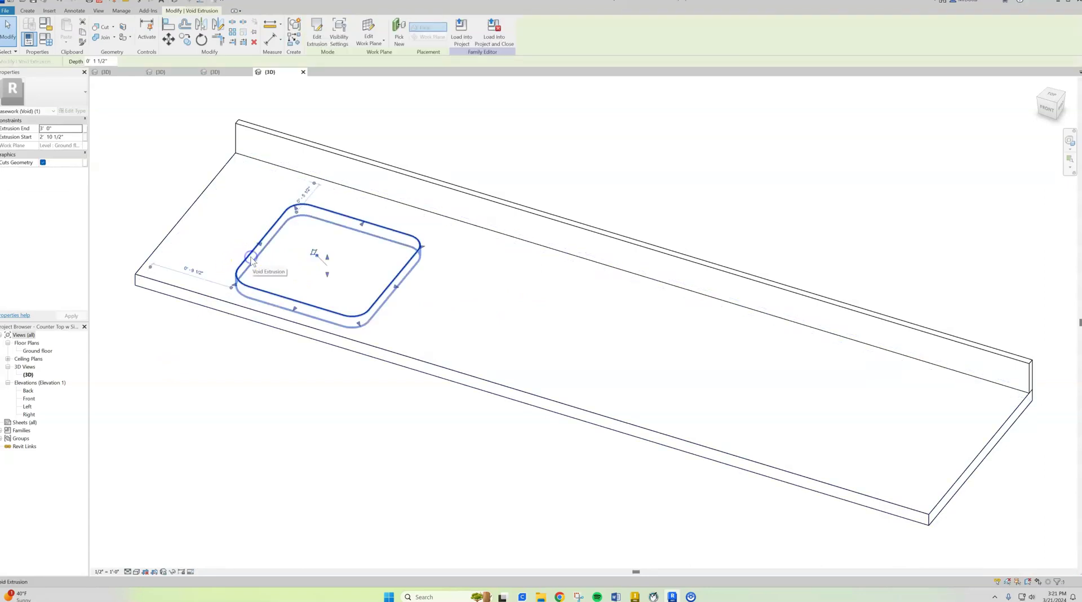
{"action": "left_click_drag", "start_coordinate": [259, 252], "coordinate": [206, 219]}
{"action": "left_click", "coordinate": [450, 141]}
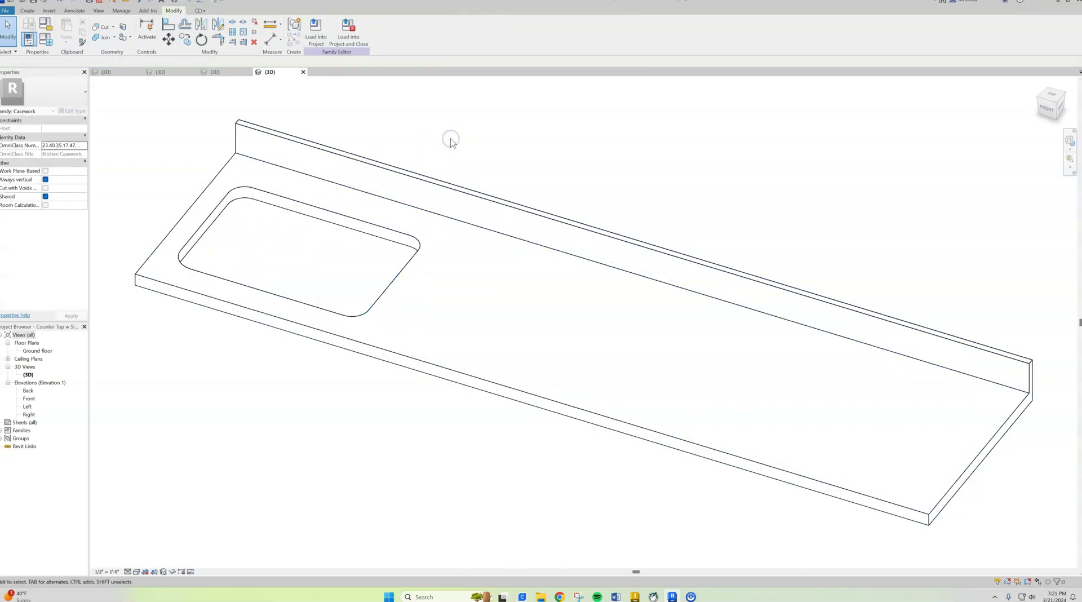
Load the edited countertop family into the House tutorial 2024 project, overwriting the existing version
{"action": "left_click", "coordinate": [315, 29]}
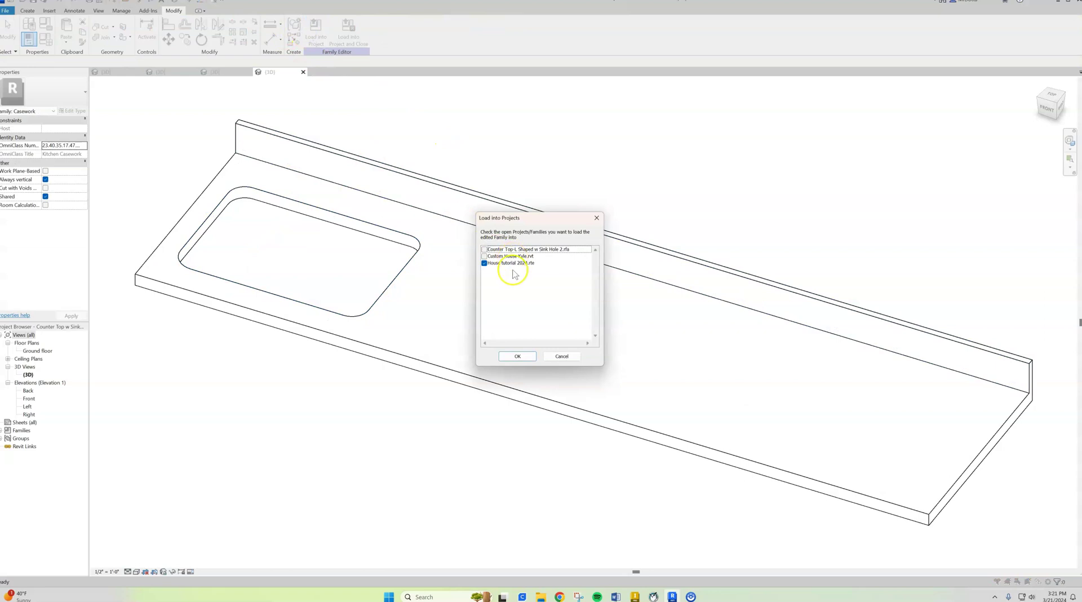
{"action": "left_click", "coordinate": [517, 357]}
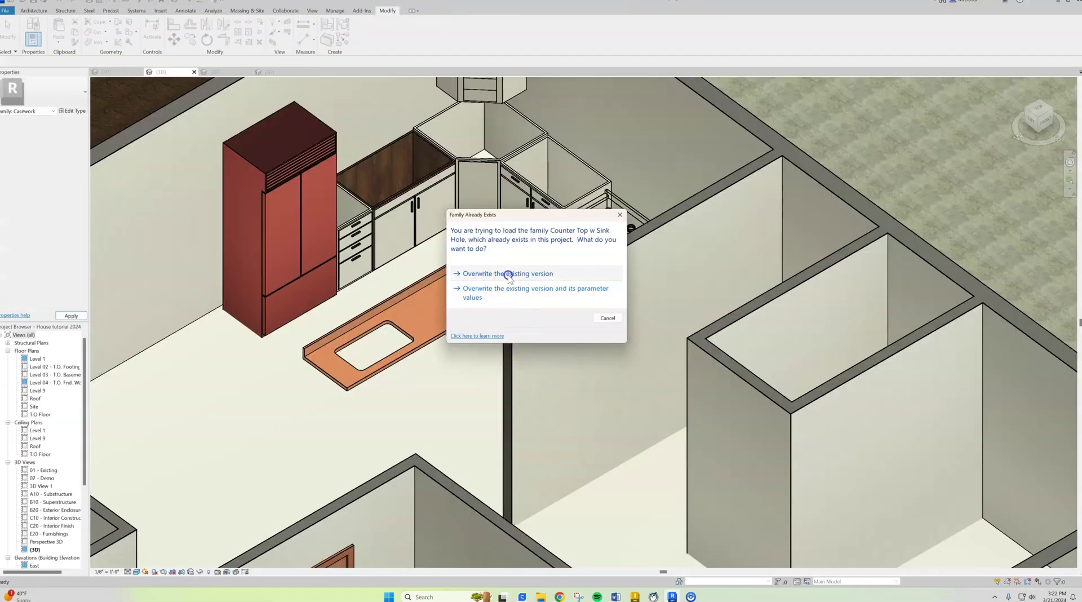
{"action": "left_click", "coordinate": [508, 275]}
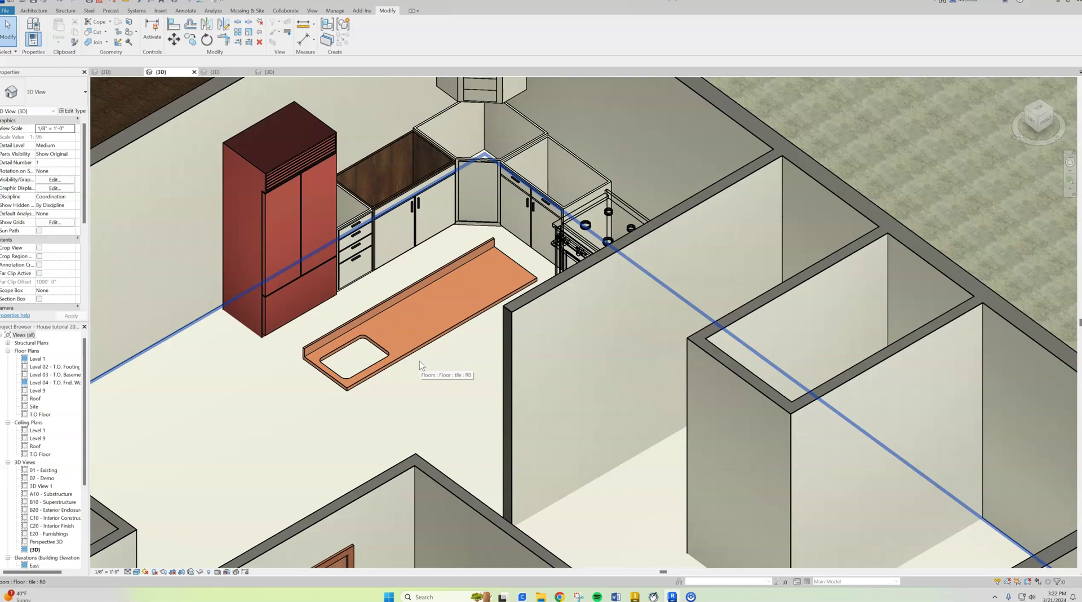
Examine the reloaded straight countertop and the position of its sink cutout in front of the kitchen cabinets
{"action": "left_click", "coordinate": [413, 351]}
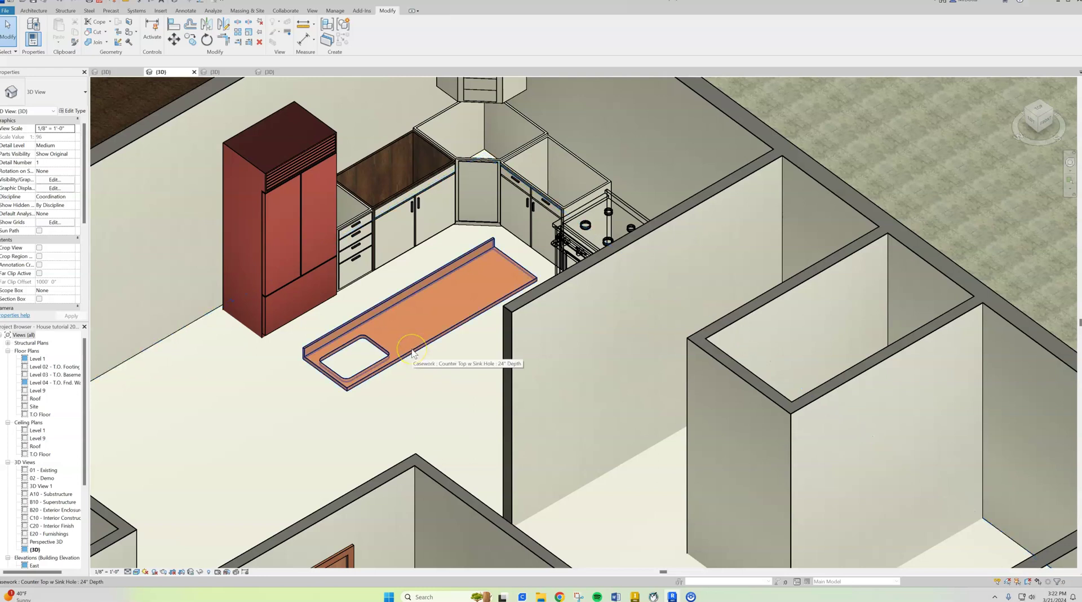
{"action": "left_click", "coordinate": [415, 348]}
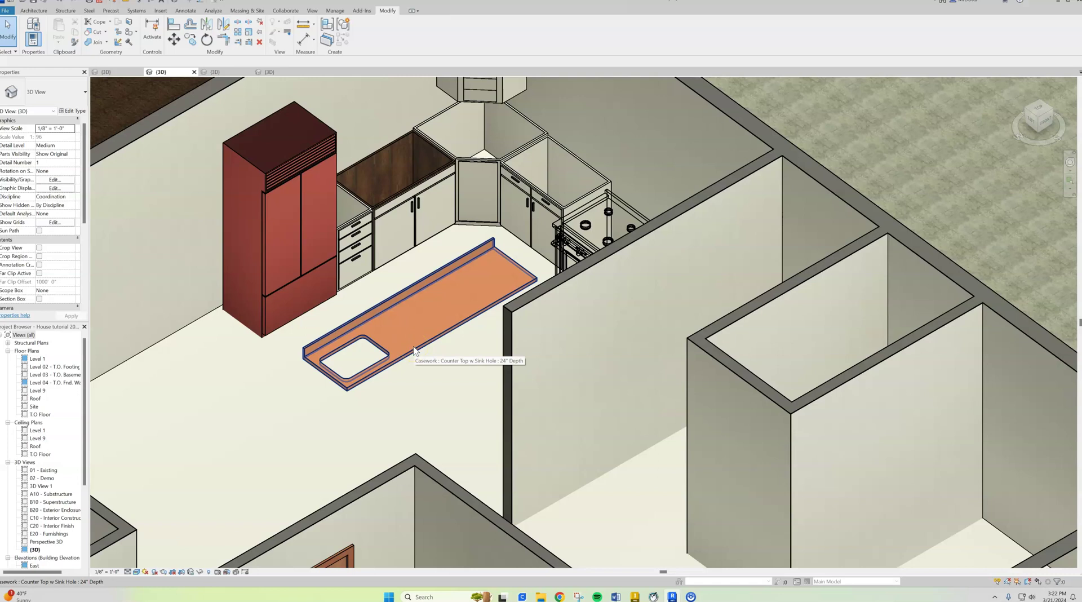
{"action": "left_click", "coordinate": [414, 345]}
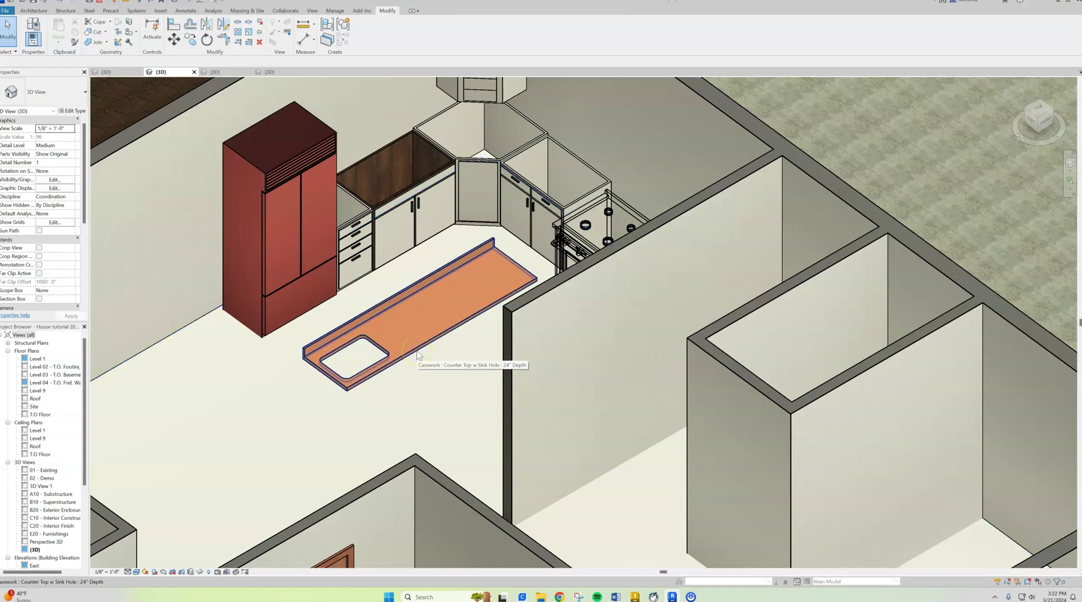
{"action": "scroll", "coordinate": [417, 354], "scroll_direction": "down", "scroll_amount": 3}
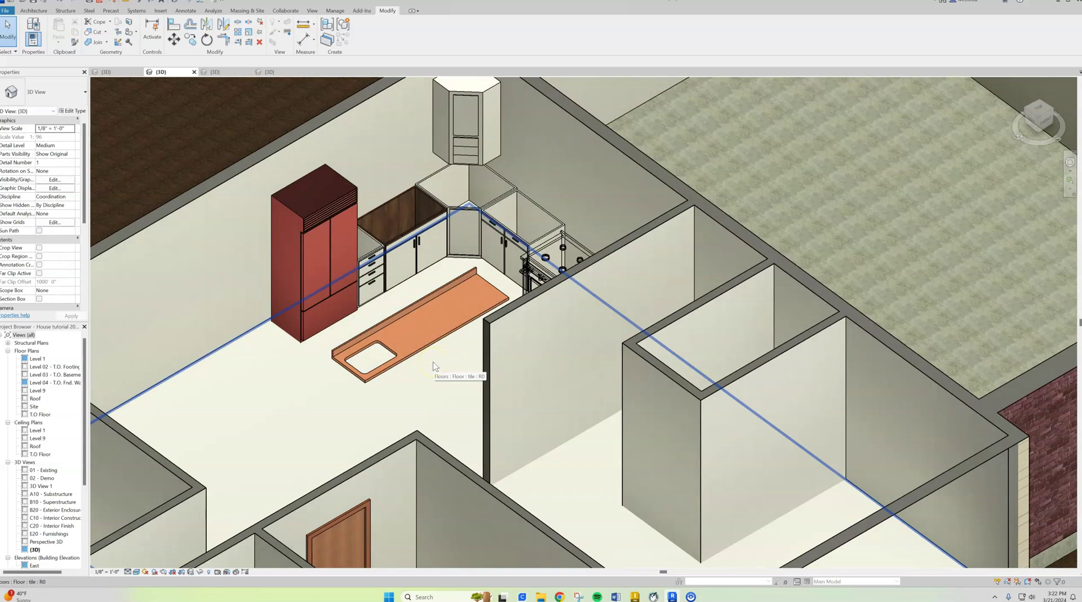
{"action": "left_click", "coordinate": [427, 354]}
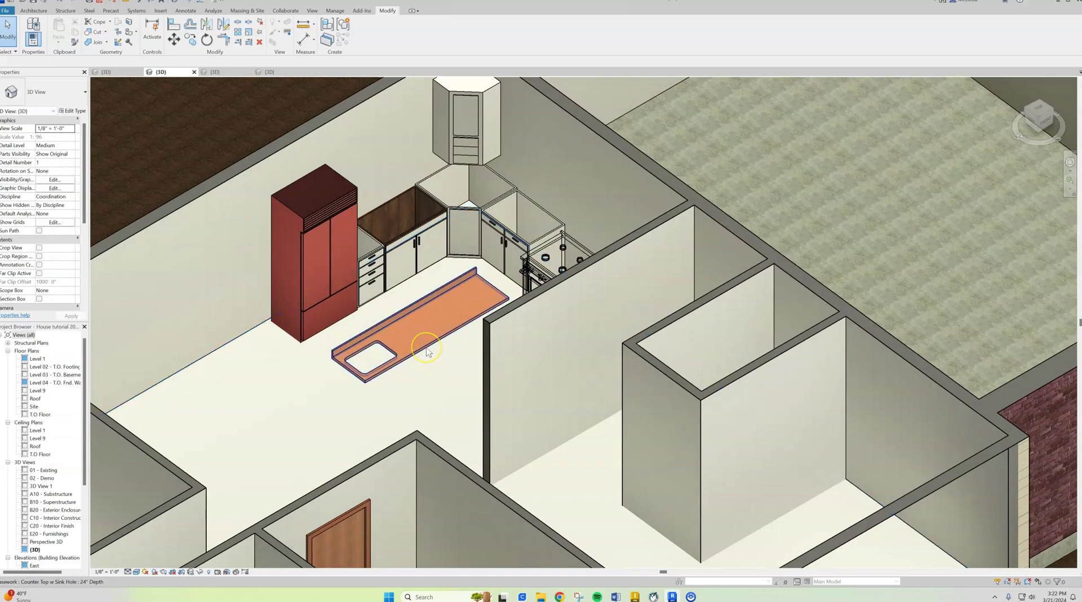
{"action": "left_click", "coordinate": [413, 355]}
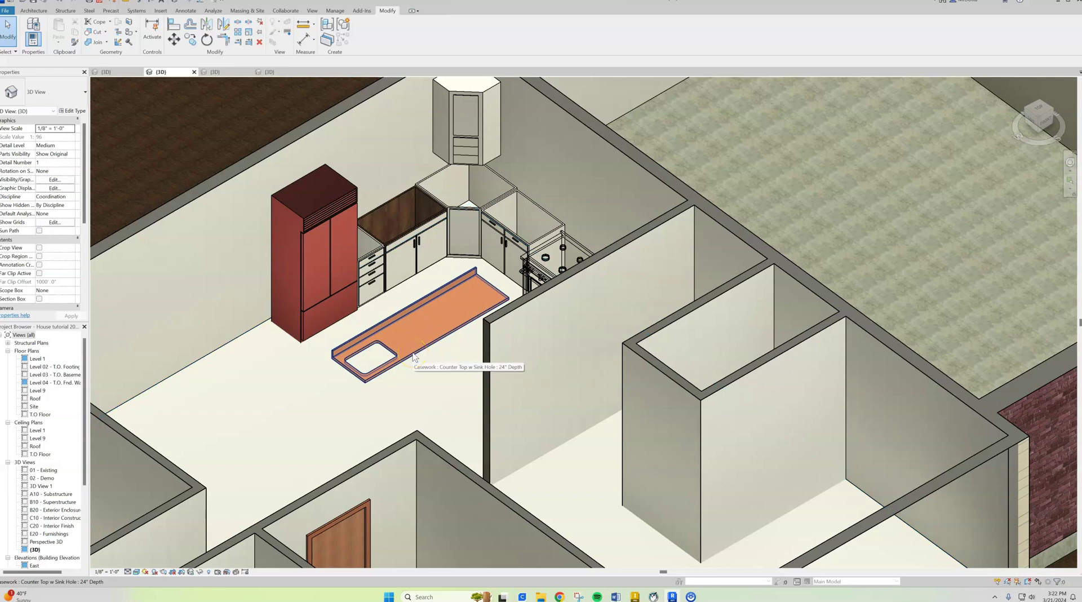
{"action": "left_click", "coordinate": [445, 393]}
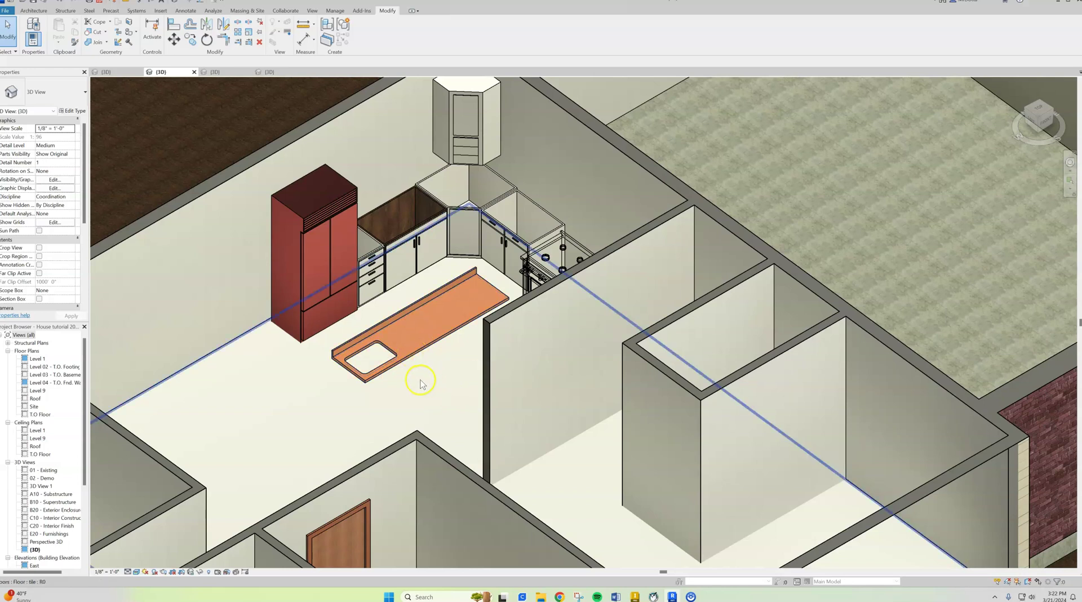
{"action": "left_click", "coordinate": [405, 353]}
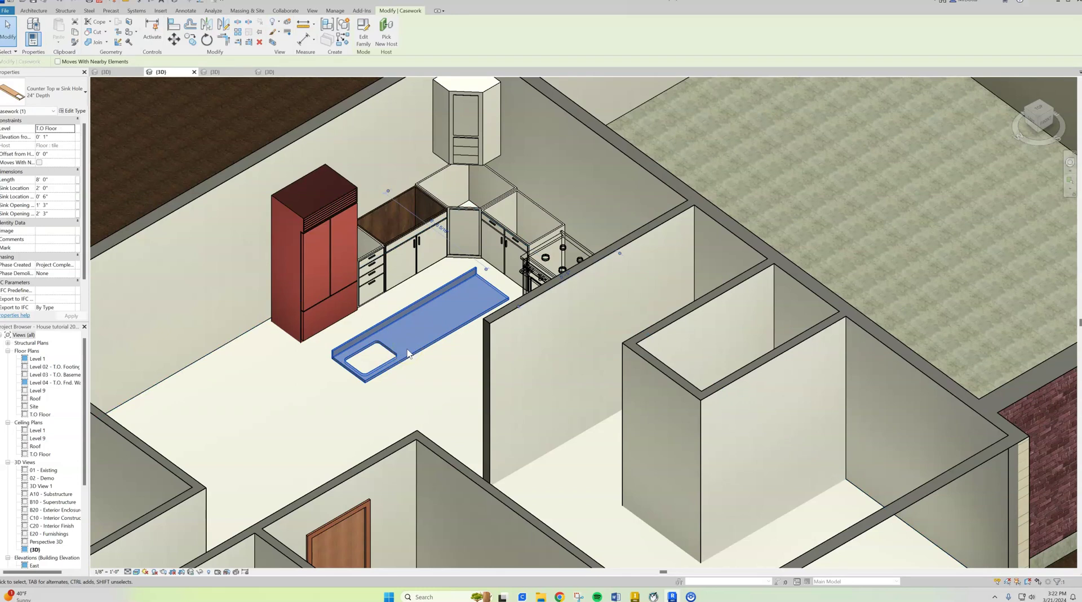
{"action": "key", "text": "Escape"}
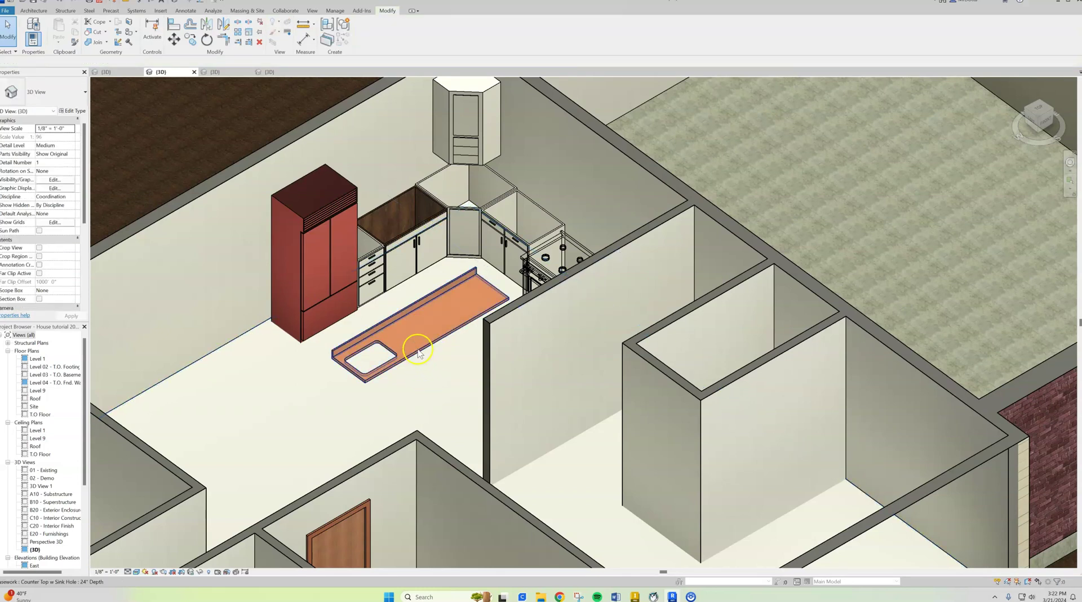
{"action": "scroll", "coordinate": [307, 409], "scroll_direction": "up", "scroll_amount": 5}
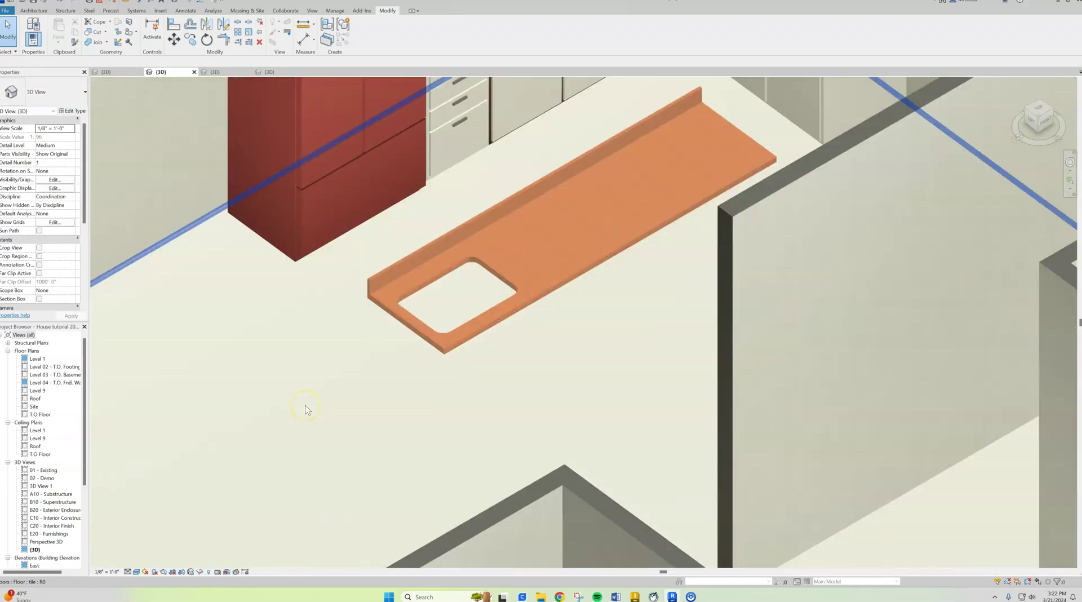
{"action": "scroll", "coordinate": [307, 408], "scroll_direction": "up", "scroll_amount": 3}
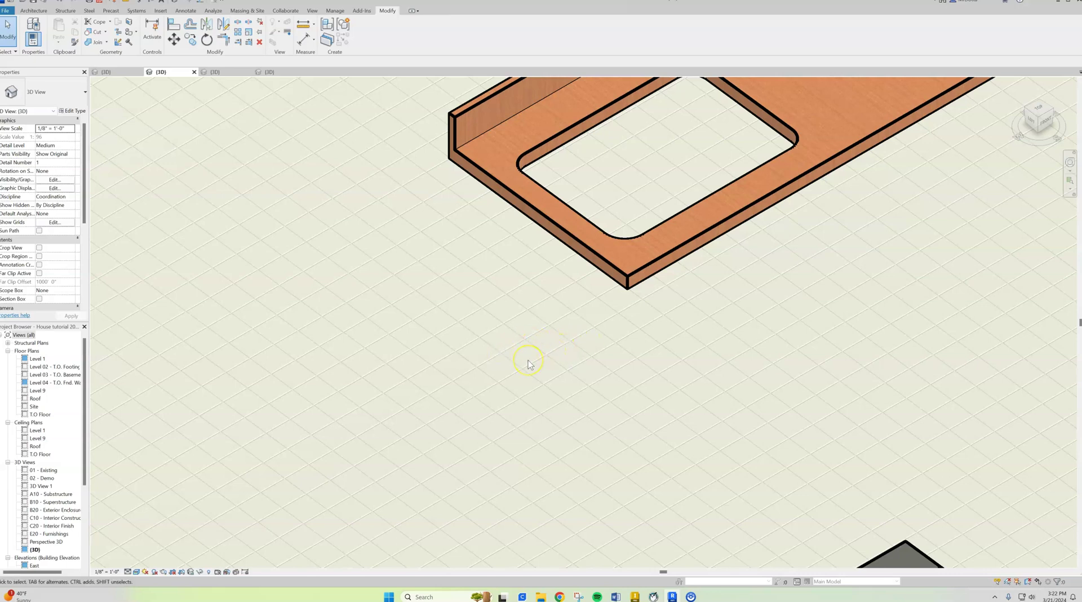
{"action": "scroll", "coordinate": [529, 363], "scroll_direction": "down", "scroll_amount": 3}
{"action": "scroll", "coordinate": [529, 364], "scroll_direction": "up", "scroll_amount": 5}
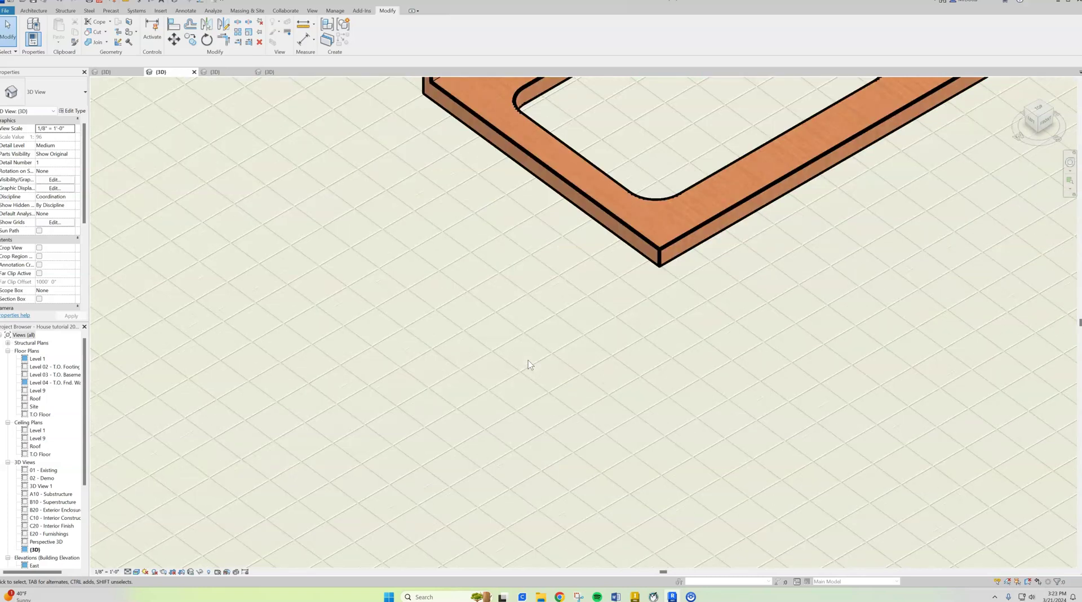
{"action": "scroll", "coordinate": [529, 363], "scroll_direction": "down", "scroll_amount": 4}
{"action": "scroll", "coordinate": [529, 361], "scroll_direction": "down", "scroll_amount": 3}
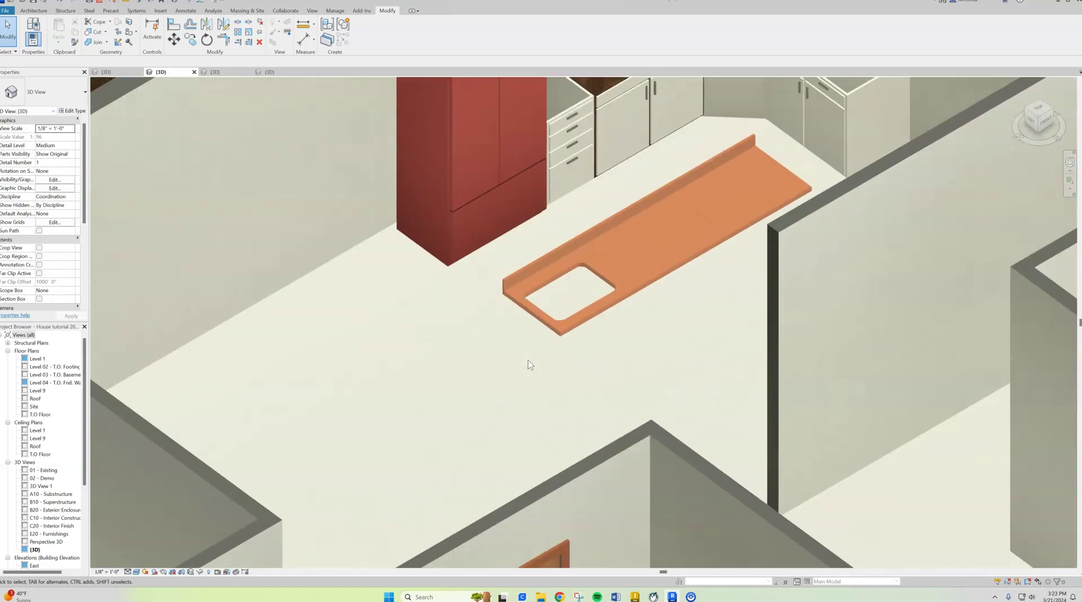
{"action": "middle_click_drag", "start_coordinate": [676, 309], "coordinate": [519, 415]}
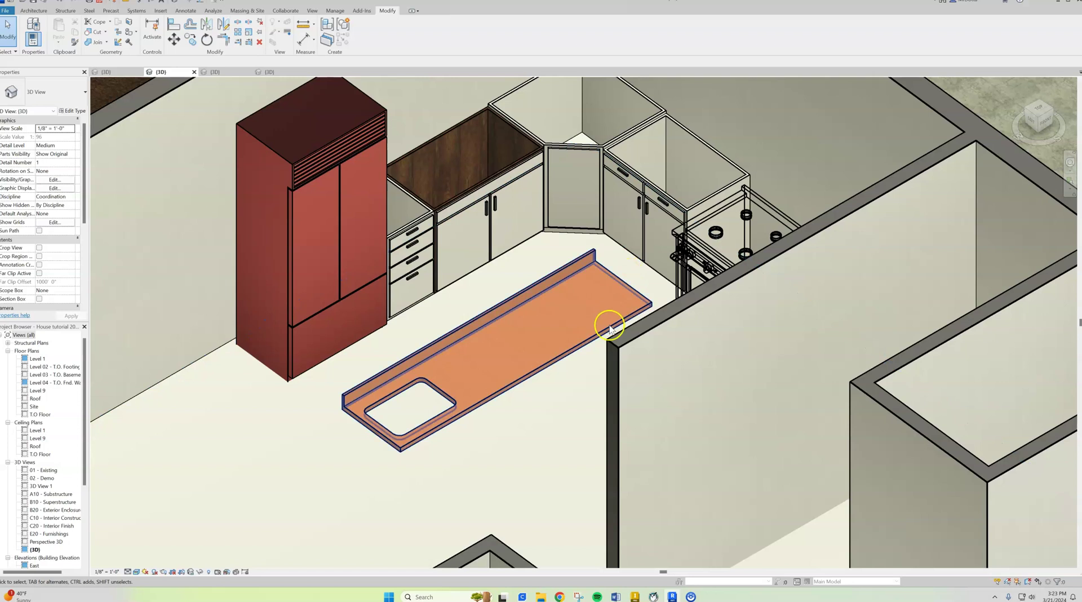
{"action": "left_click", "coordinate": [605, 324]}
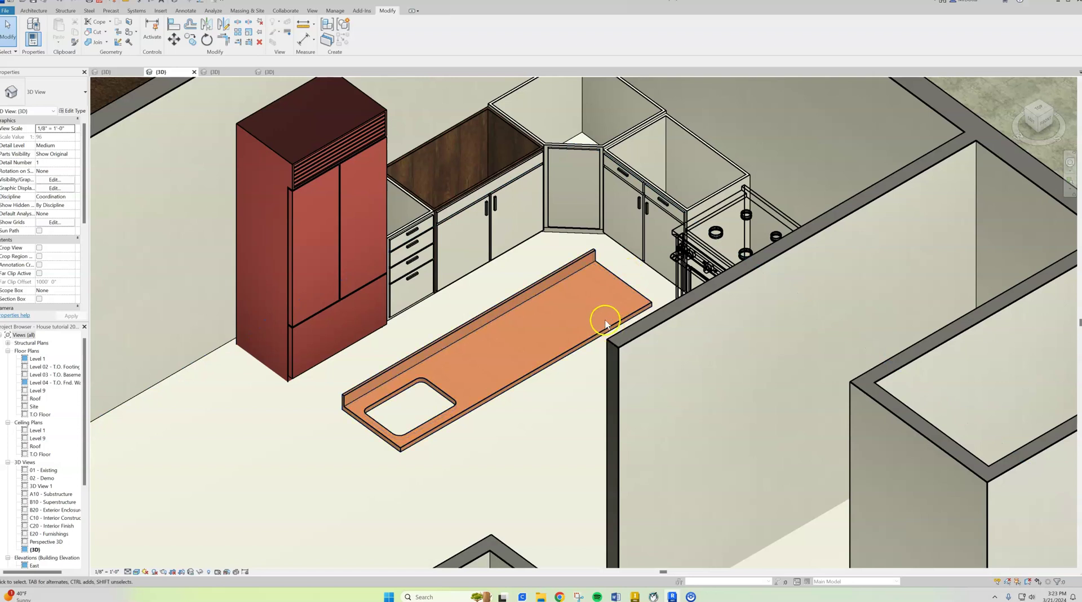